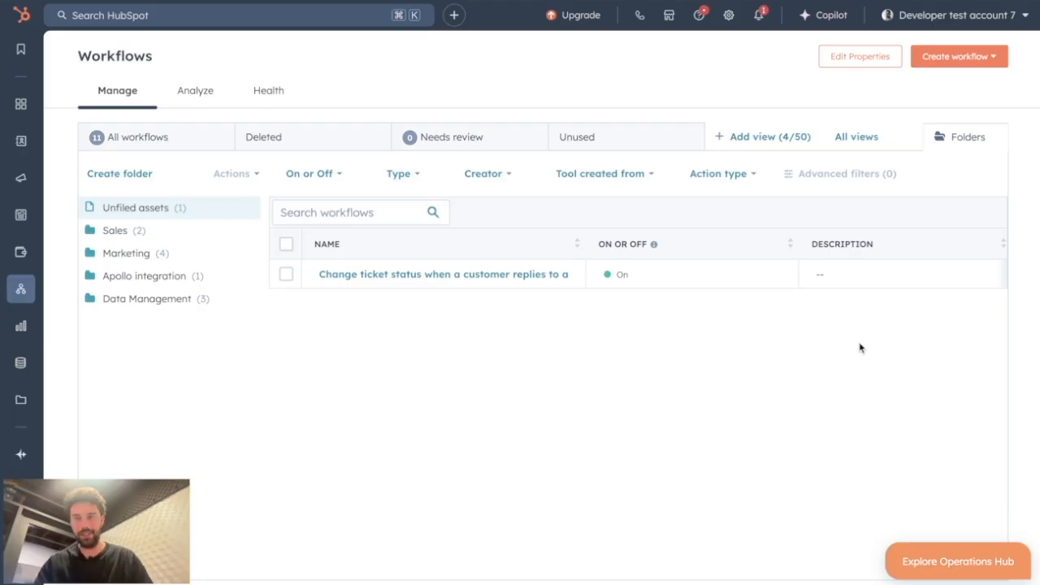
- Review the workflows in the Sales, Marketing, Apollo integration, Data Management and Unfiled assets folders
{"action": "left_click", "coordinate": [137, 236]}
{"action": "left_click", "coordinate": [131, 253]}
{"action": "left_click", "coordinate": [132, 276]}
{"action": "left_click", "coordinate": [132, 298]}
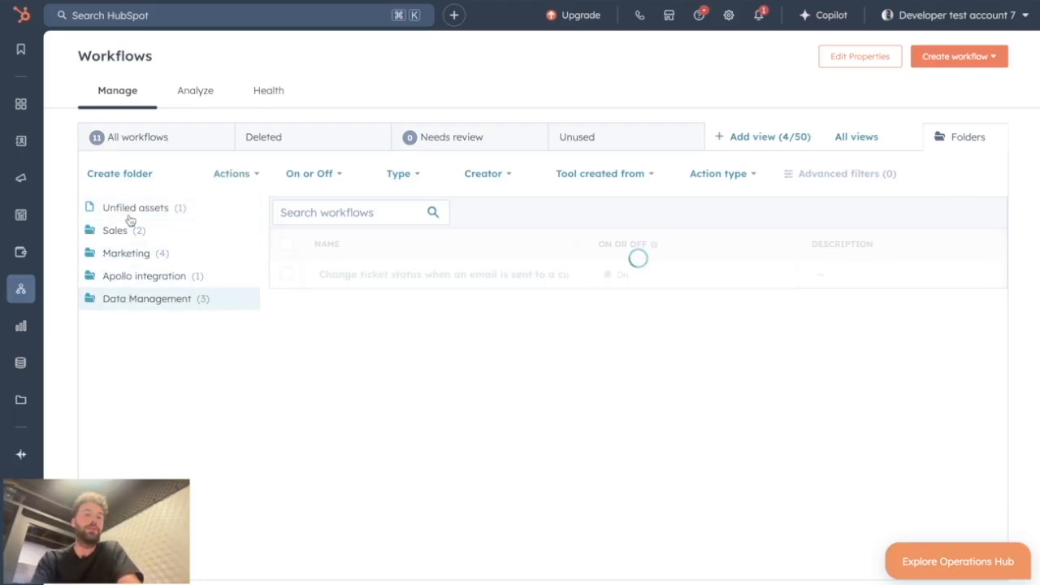
{"action": "left_click", "coordinate": [128, 211]}
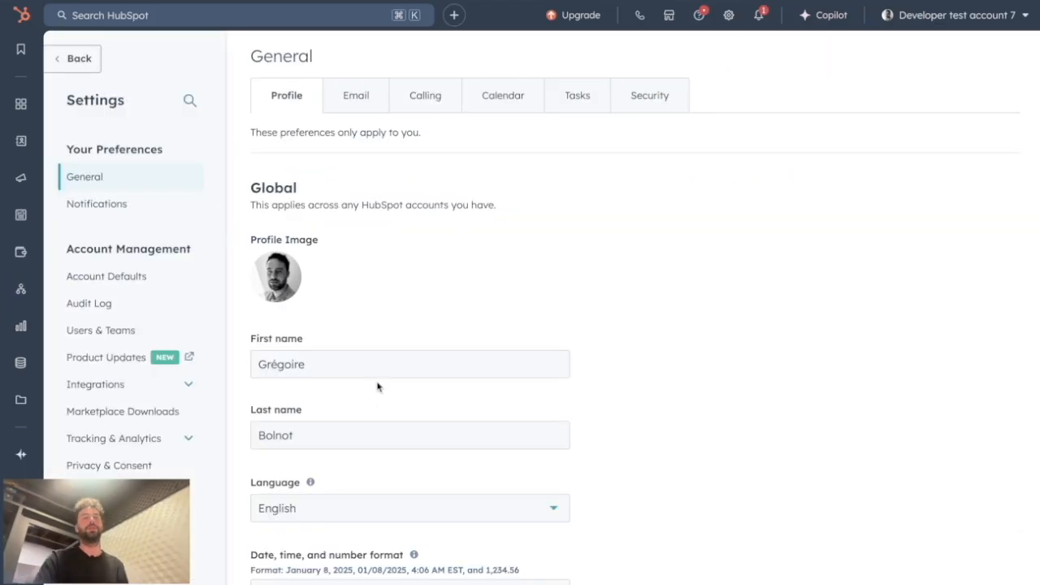
- Open the settings of the Workflows object under Data Management
{"action": "scroll", "coordinate": [187, 315], "scroll_direction": "down", "scroll_amount": 10}
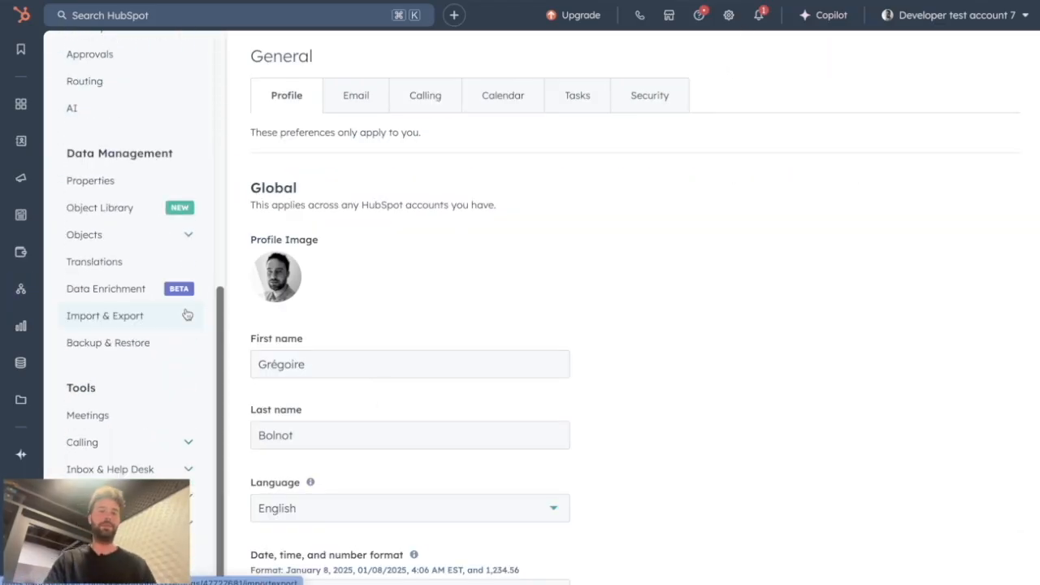
{"action": "left_click", "coordinate": [75, 234]}
{"action": "scroll", "coordinate": [99, 349], "scroll_direction": "down", "scroll_amount": 1}
{"action": "scroll", "coordinate": [101, 350], "scroll_direction": "down", "scroll_amount": 4}
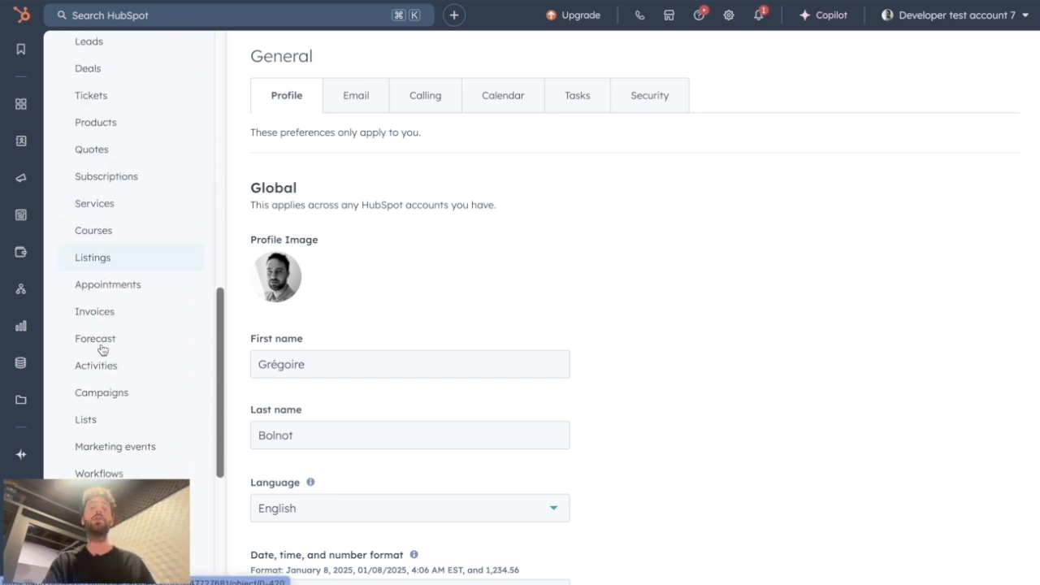
{"action": "left_click", "coordinate": [99, 377]}
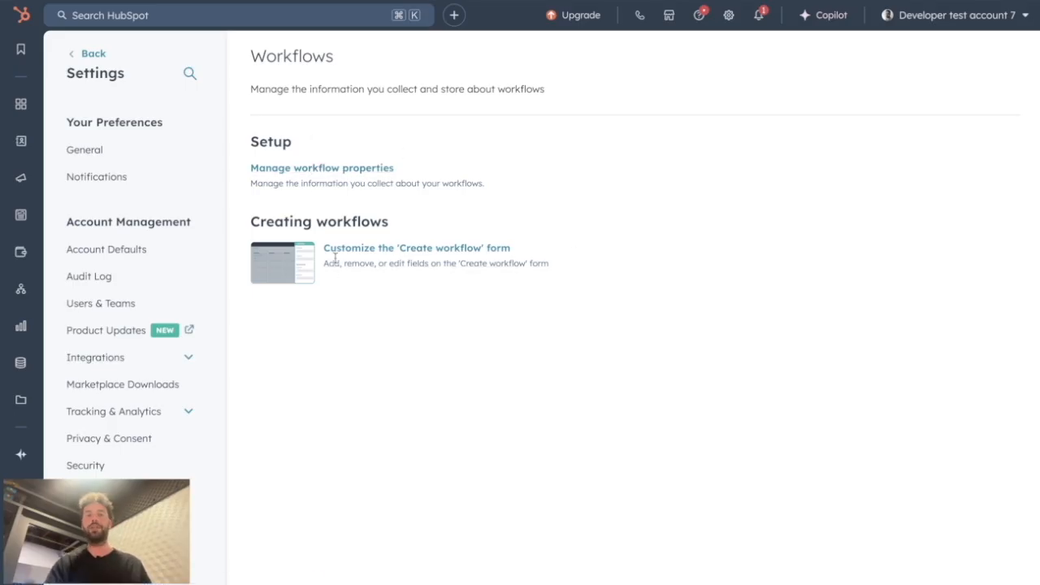
- Open the 'Create workflow' form editor and check which properties can be added to the form
{"action": "left_click", "coordinate": [424, 248]}
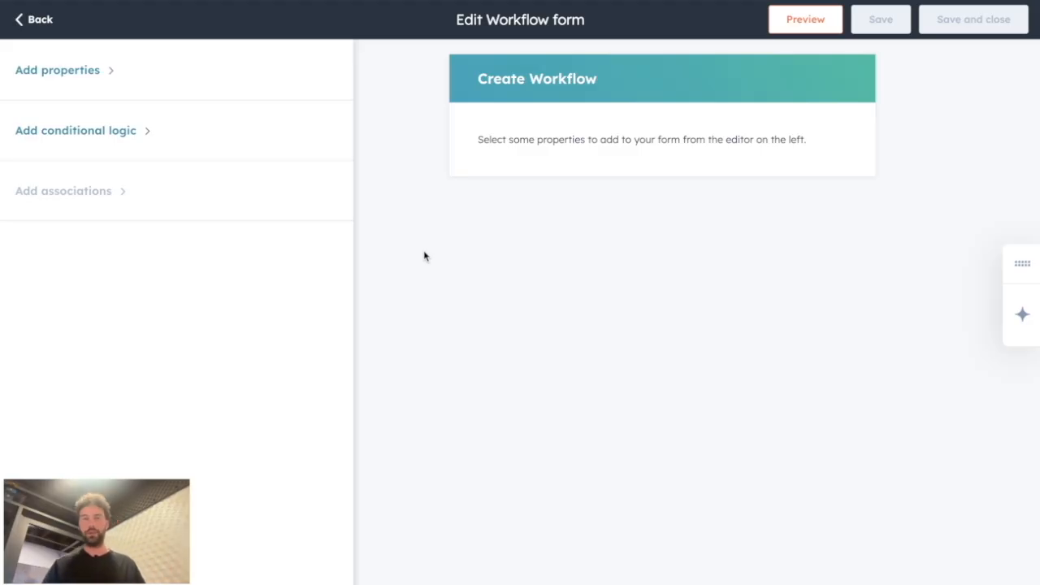
{"action": "left_click_drag", "start_coordinate": [511, 164], "coordinate": [905, 153]}
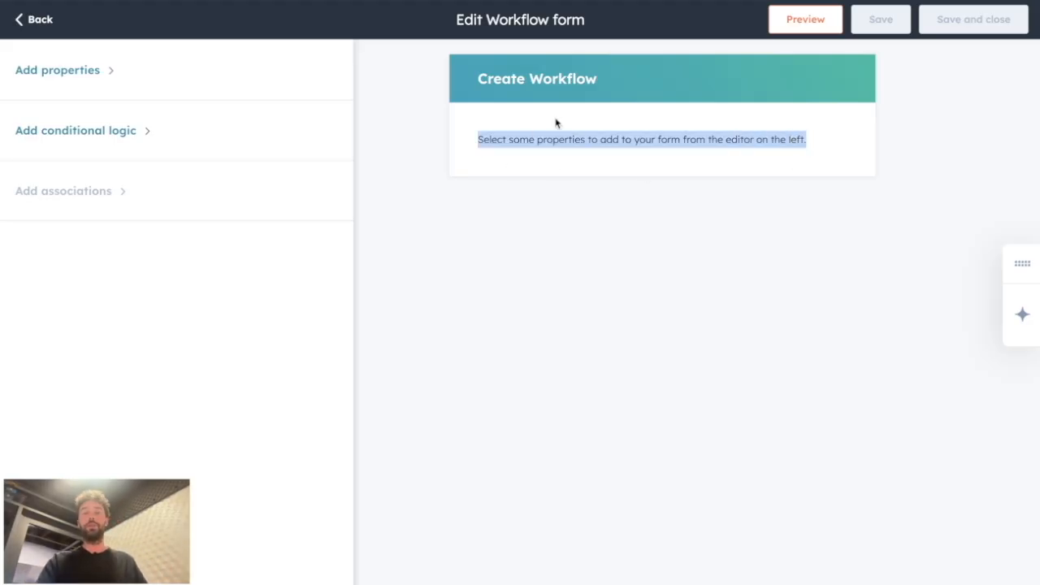
{"action": "left_click", "coordinate": [645, 174]}
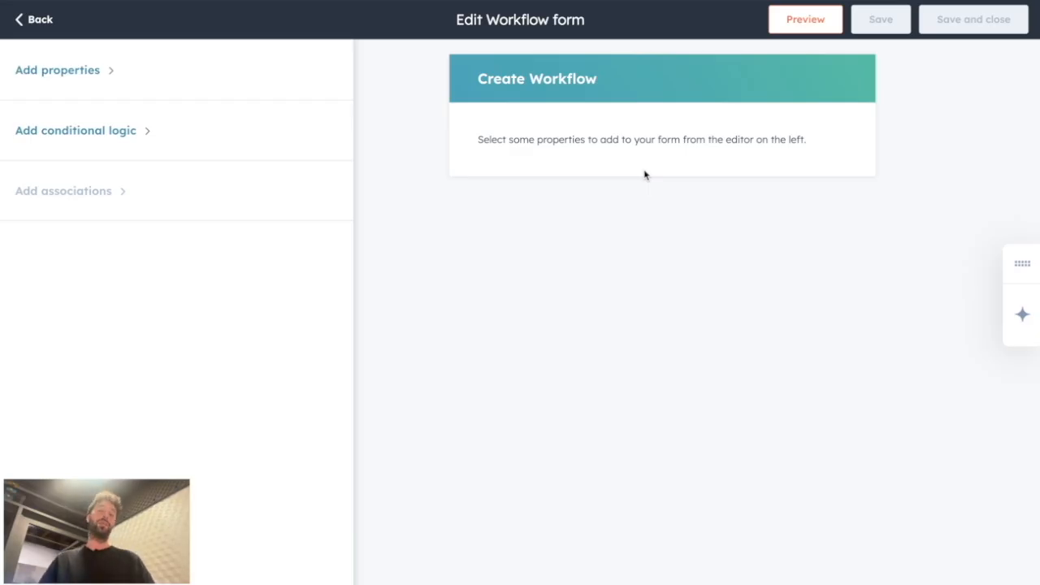
{"action": "left_click", "coordinate": [61, 70]}
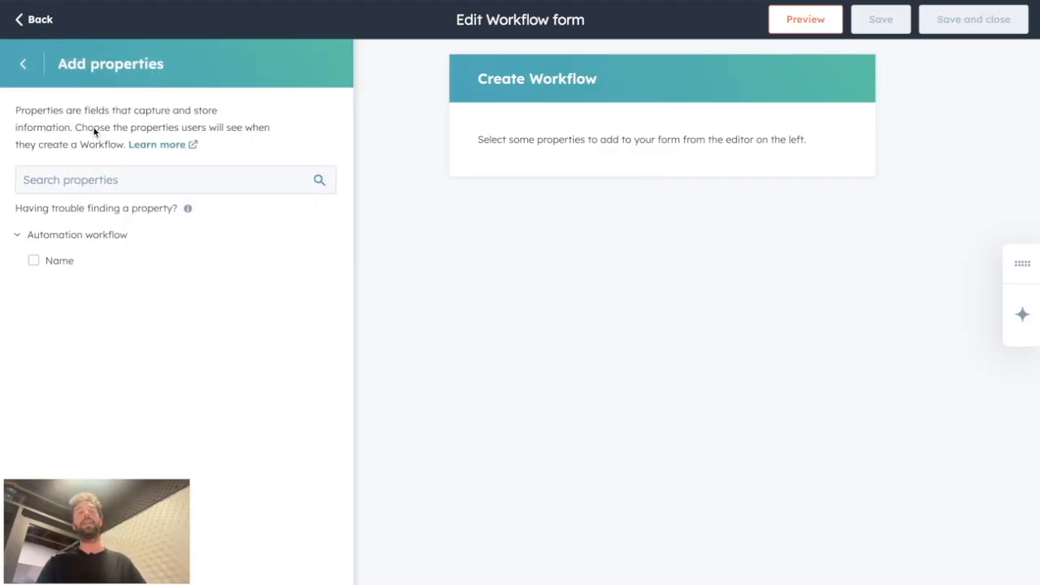
{"action": "left_click", "coordinate": [46, 265]}
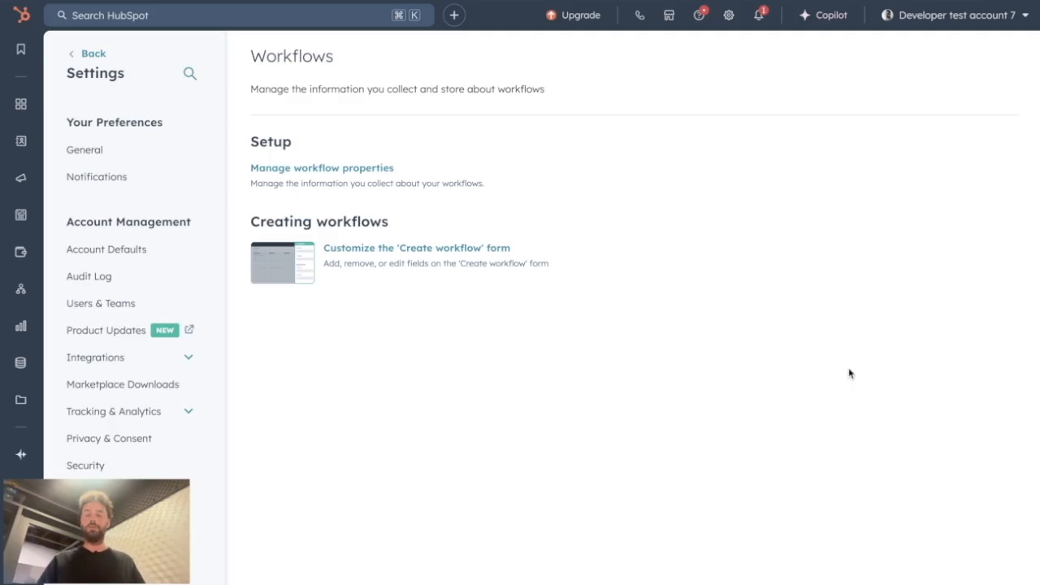
- Start a new workflow property labelled Type of Workflow in the Automation workflow group
{"action": "left_click", "coordinate": [327, 169]}
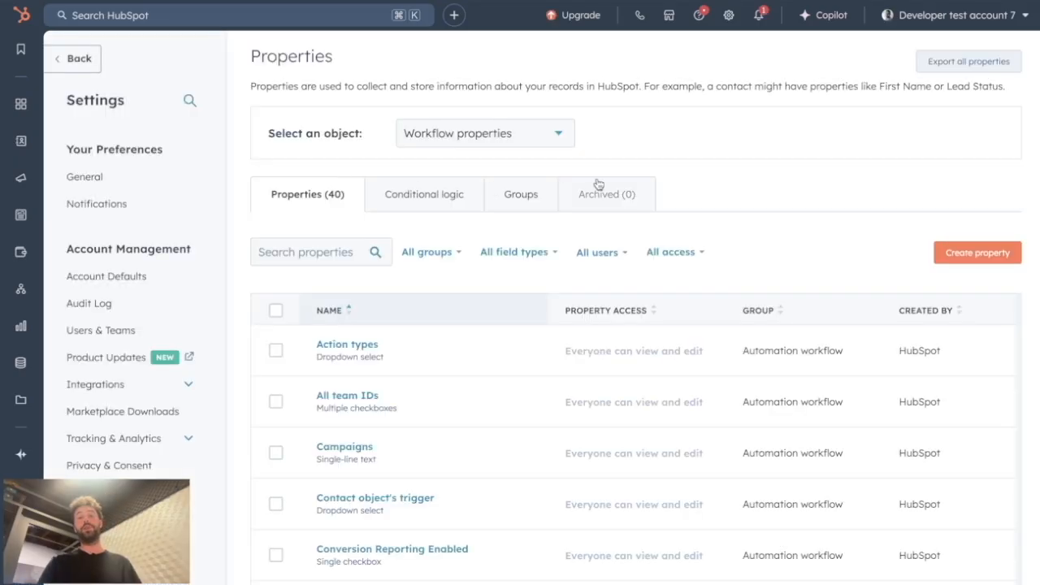
{"action": "left_click", "coordinate": [967, 252]}
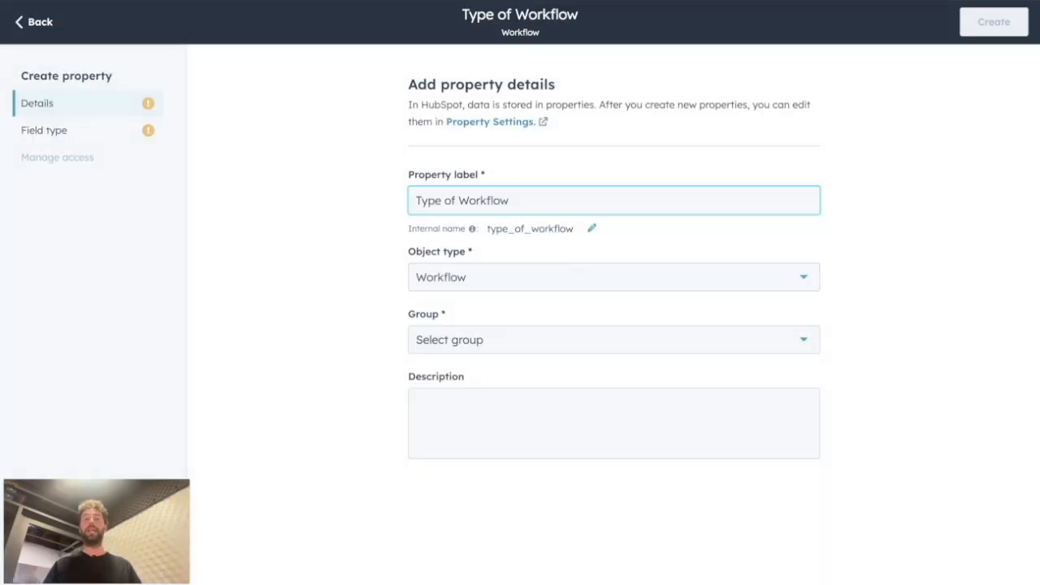
{"action": "left_click", "coordinate": [454, 340]}
{"action": "left_click", "coordinate": [454, 369]}
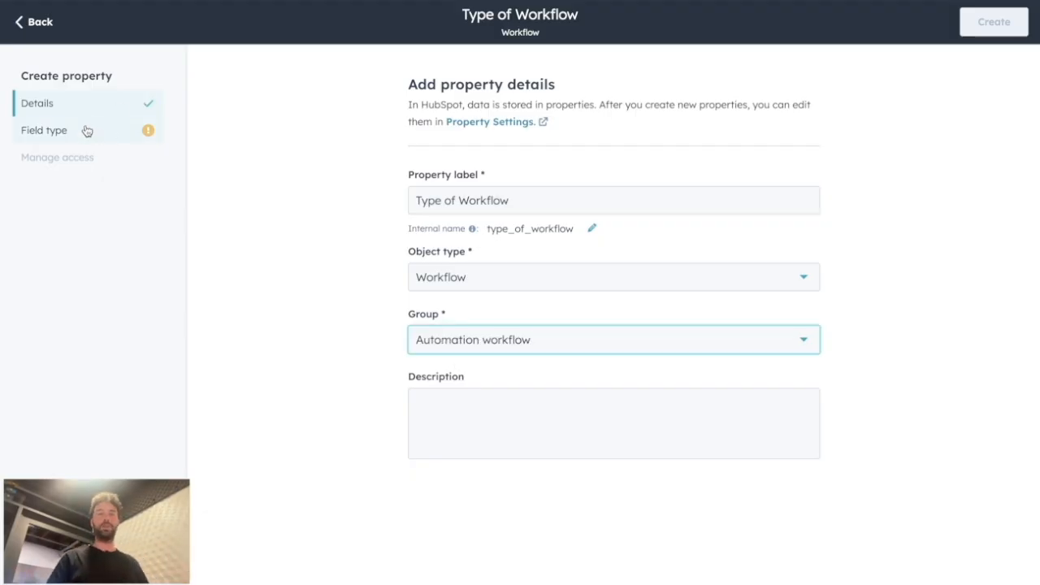
- Set the Type of Workflow property's field type to Dropdown select
{"action": "left_click", "coordinate": [86, 131]}
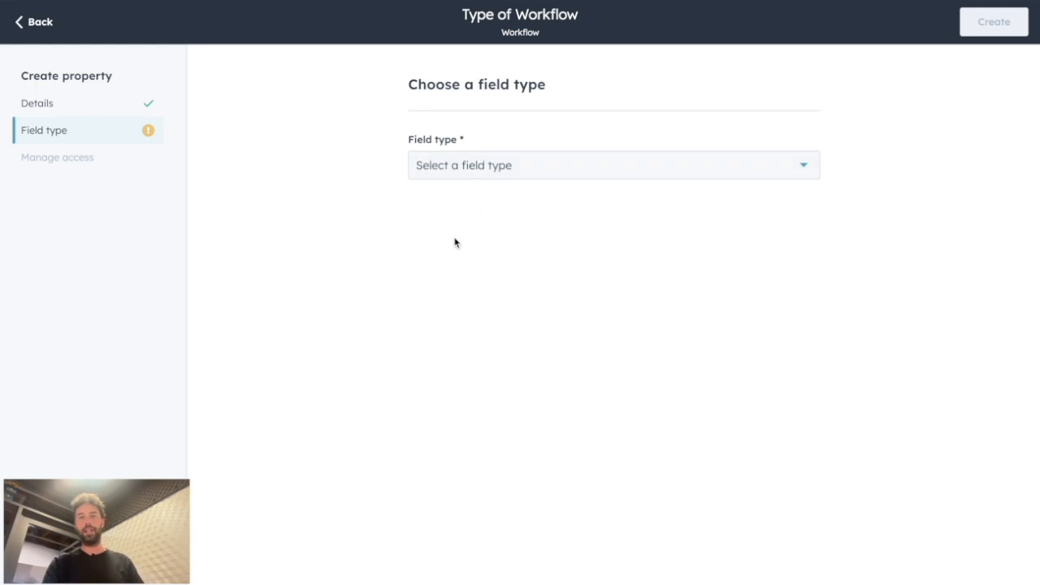
{"action": "left_click", "coordinate": [469, 169]}
{"action": "scroll", "coordinate": [527, 476], "scroll_direction": "down", "scroll_amount": 3}
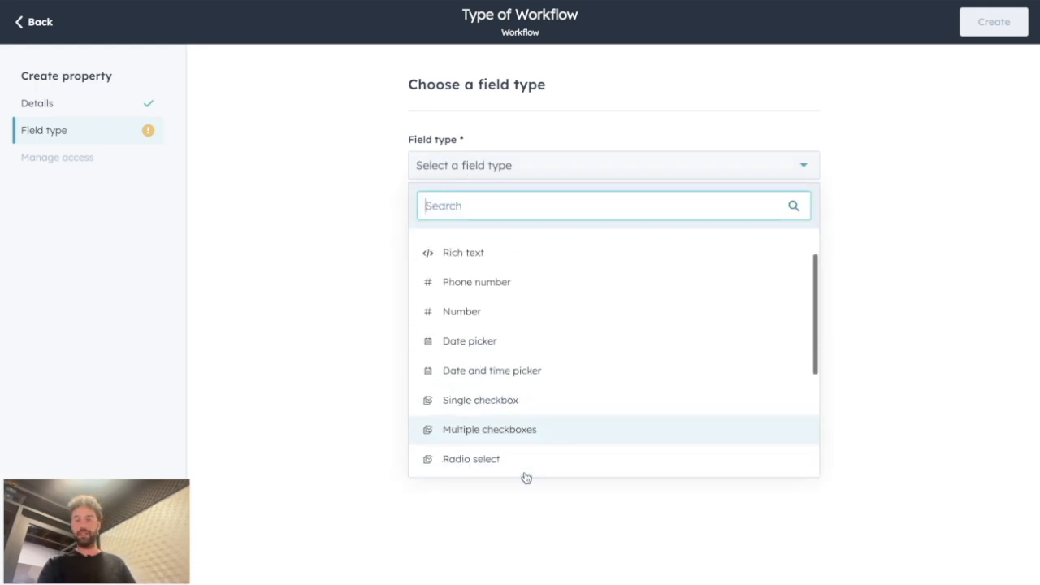
{"action": "left_click", "coordinate": [527, 476]}
- Enter the dropdown options Marketing, Sales, Operations and Services for the Type of Workflow property
{"action": "left_click", "coordinate": [482, 365]}
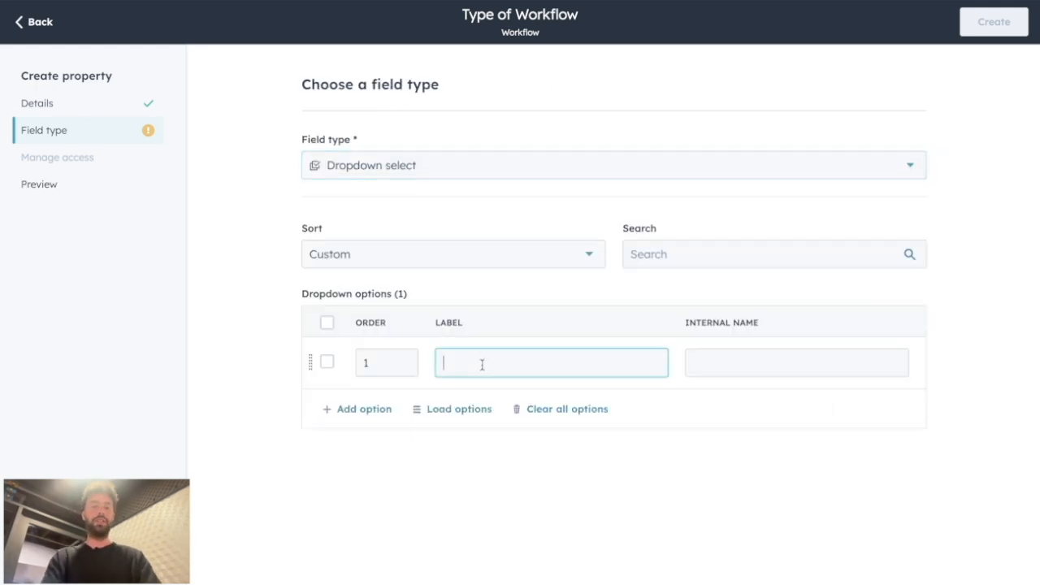
{"action": "type", "text": "Marketing"}
{"action": "key", "text": "Return"}
{"action": "type", "text": "Sales"}
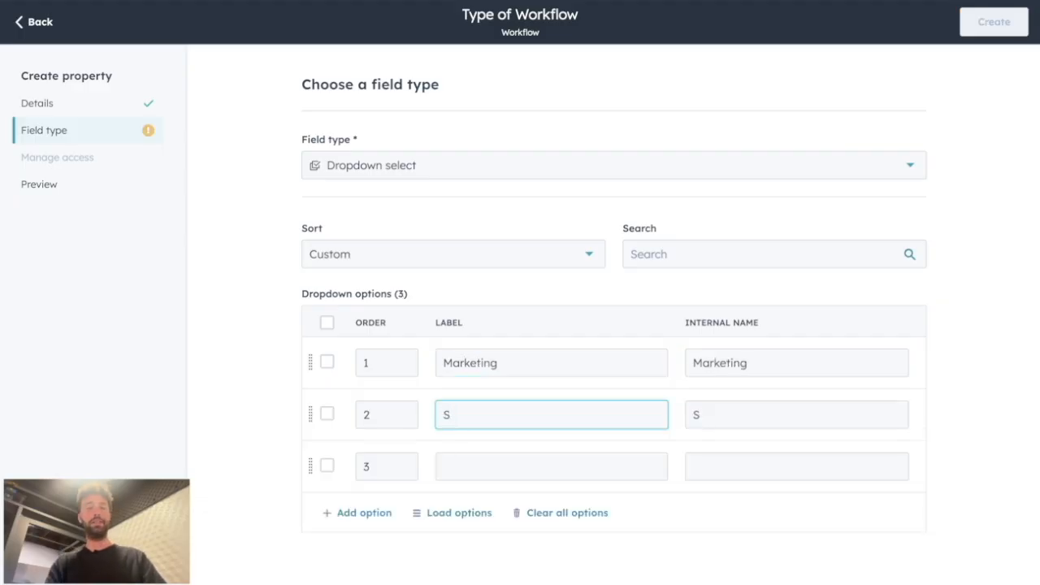
{"action": "key", "text": "Return"}
{"action": "type", "text": "Operations"}
{"action": "key", "text": "Return"}
{"action": "type", "text": "Service"}
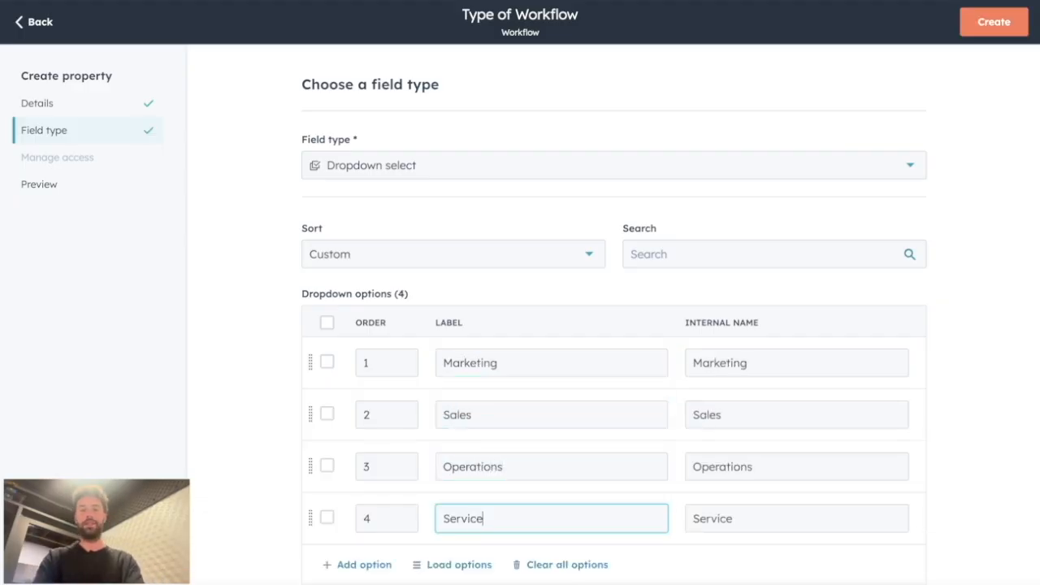
{"action": "type", "text": "s"}
- Add the dropdown options Data Management and Data Generation and create the Type of Workflow property
{"action": "key", "text": "Return"}
{"action": "type", "text": "Data Management"}
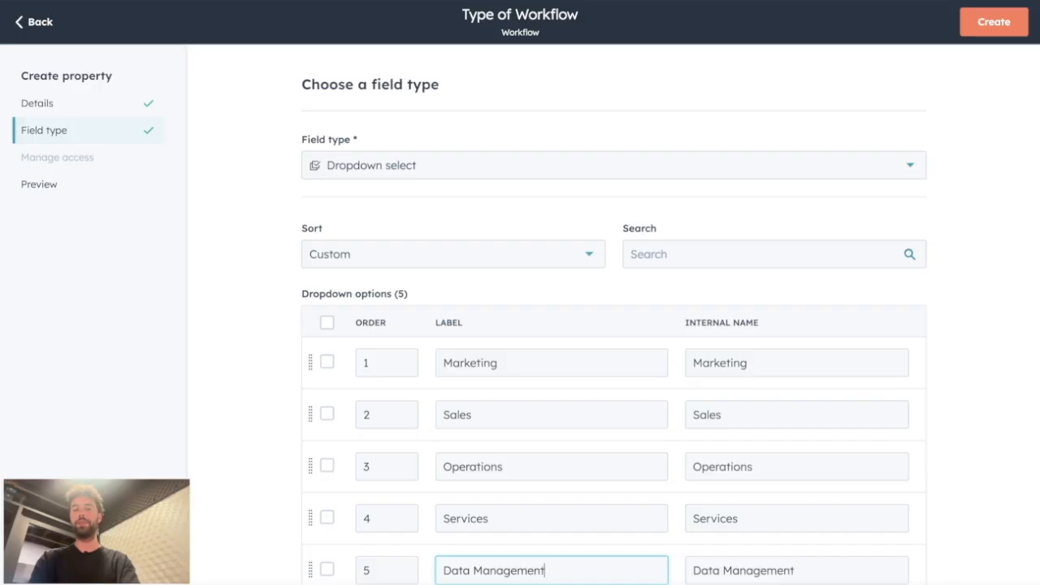
{"action": "key", "text": "Return"}
{"action": "type", "text": "Data Generation"}
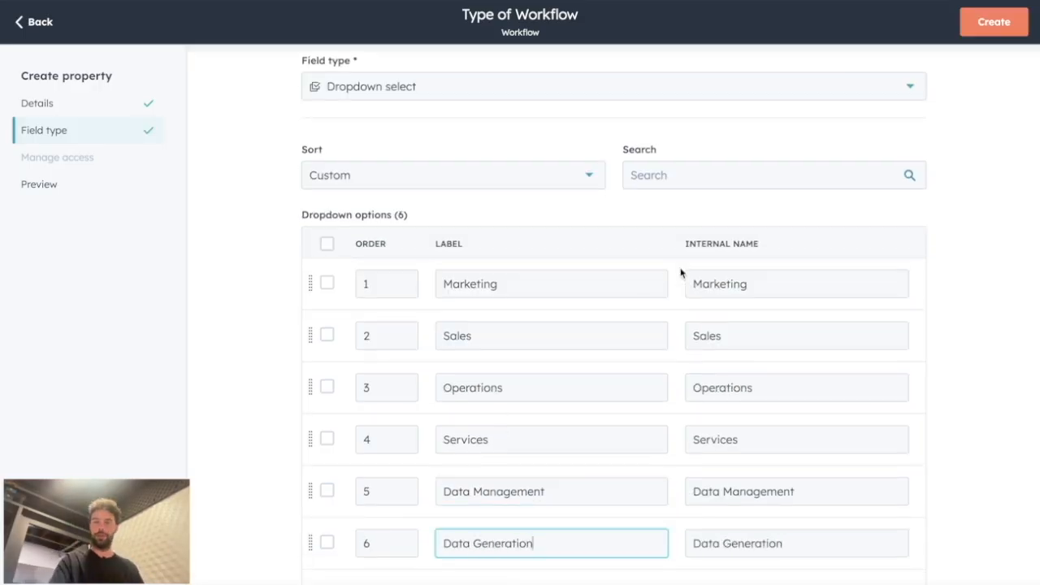
{"action": "scroll", "coordinate": [687, 300], "scroll_direction": "up", "scroll_amount": 2}
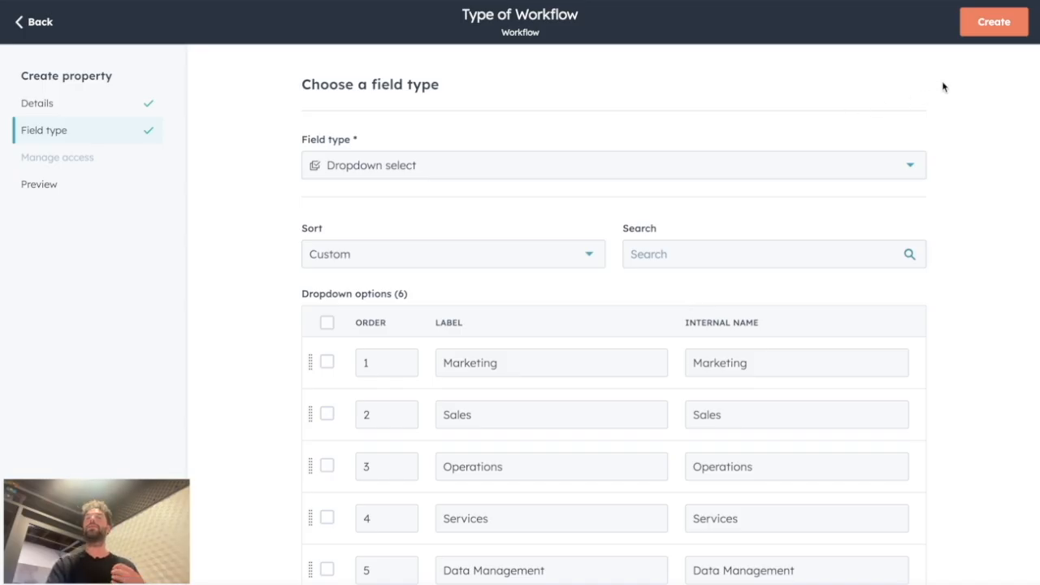
{"action": "left_click", "coordinate": [987, 36]}
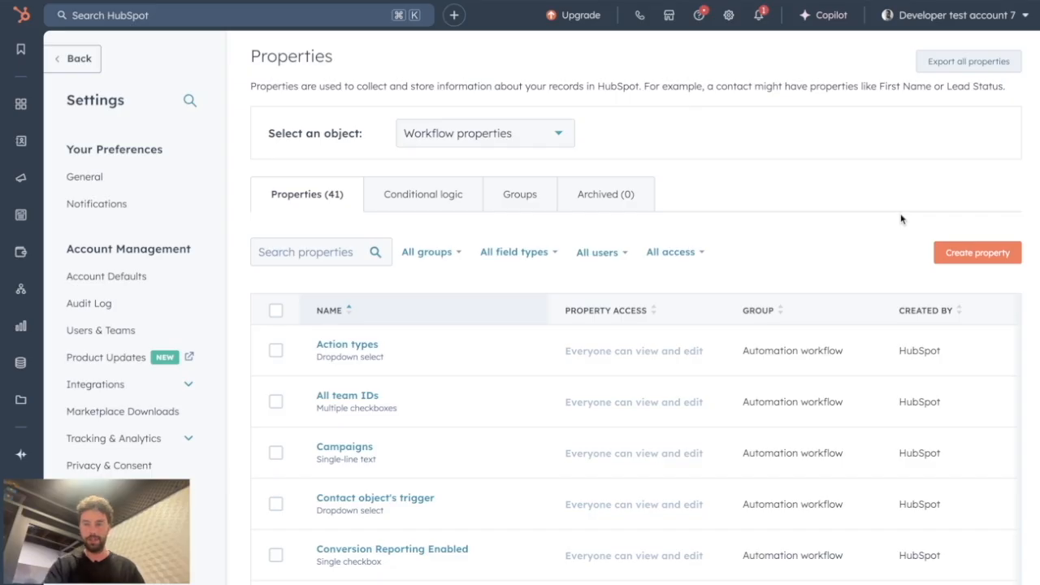
- Start another workflow property labelled Durability
{"action": "left_click", "coordinate": [977, 252]}
{"action": "left_click", "coordinate": [480, 197]}
{"action": "type", "text": "Durability"}
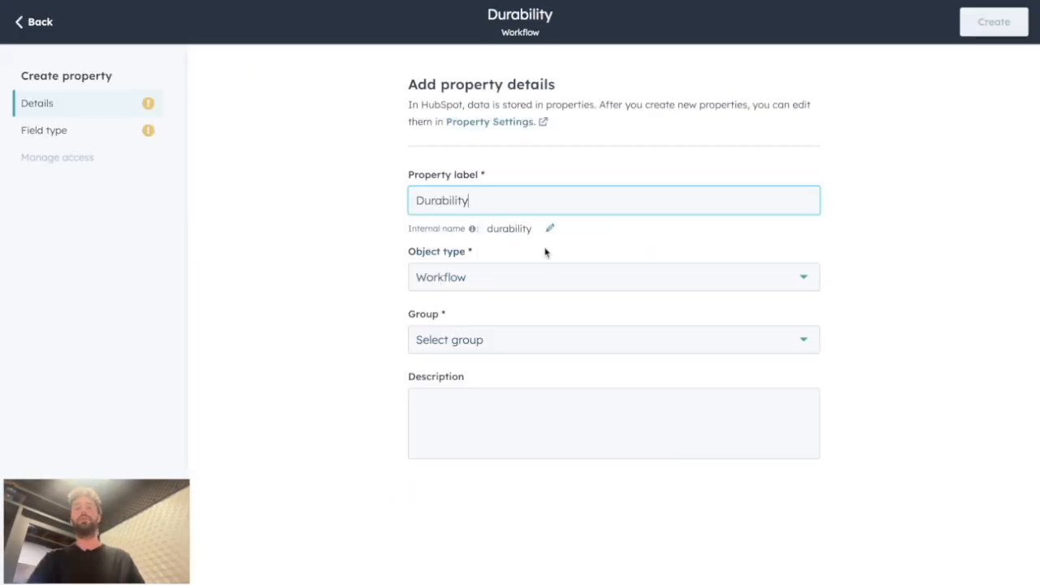
- Set the Durability property's field type to Radio select
{"action": "left_click", "coordinate": [81, 136]}
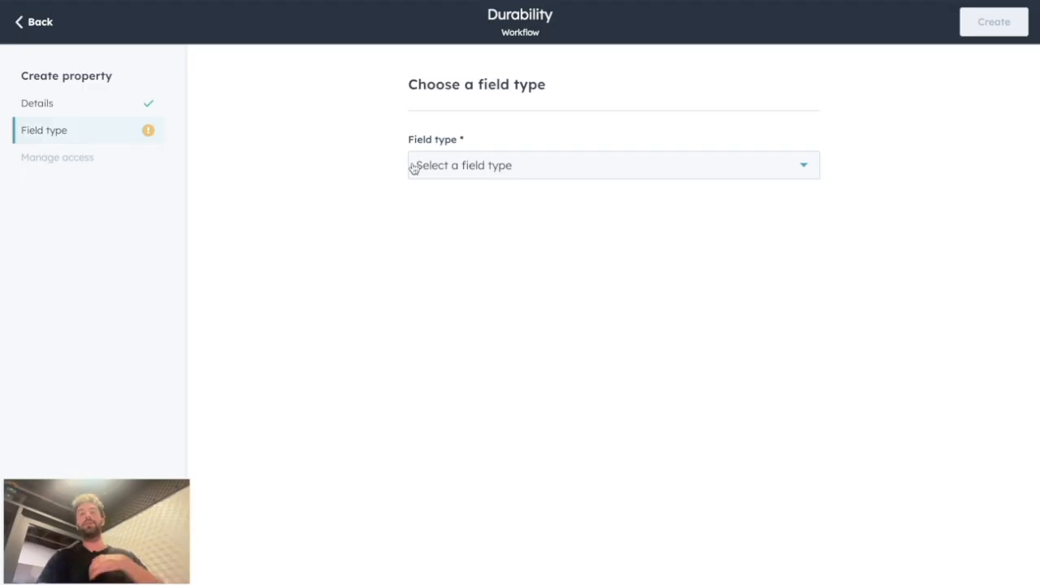
{"action": "left_click", "coordinate": [464, 167]}
{"action": "scroll", "coordinate": [475, 431], "scroll_direction": "down", "scroll_amount": 2}
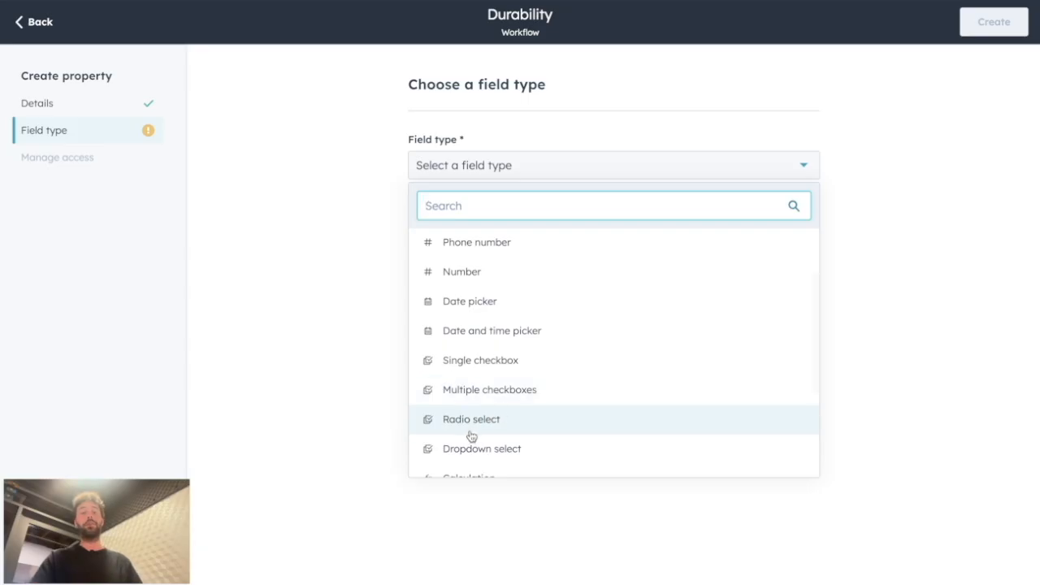
{"action": "left_click", "coordinate": [480, 428]}
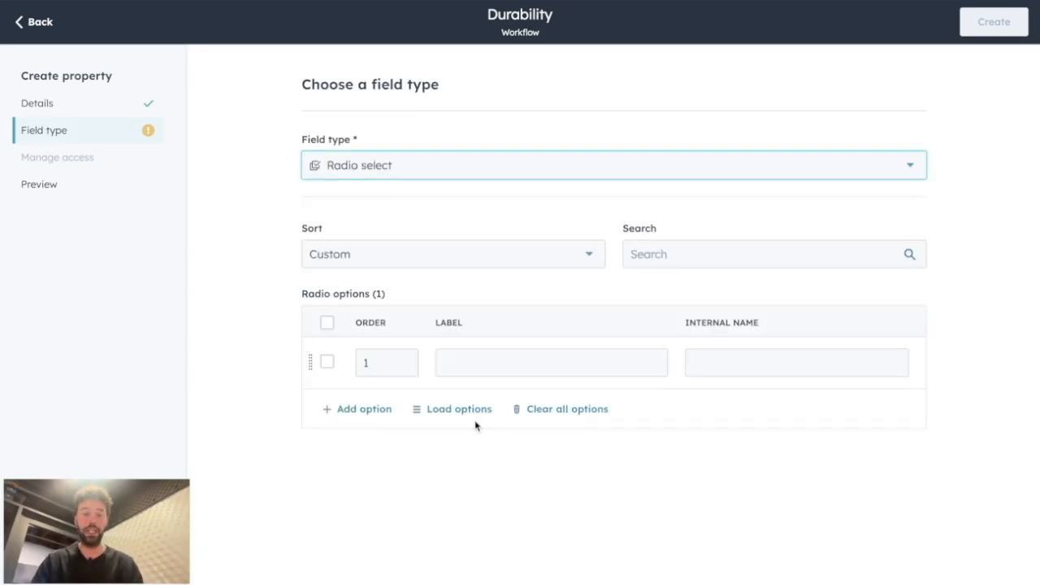
- Enter the radio options Evergreen, Defined Period and One Shot, and create the Durability property
{"action": "left_click", "coordinate": [464, 360]}
{"action": "type", "text": "Evergreen"}
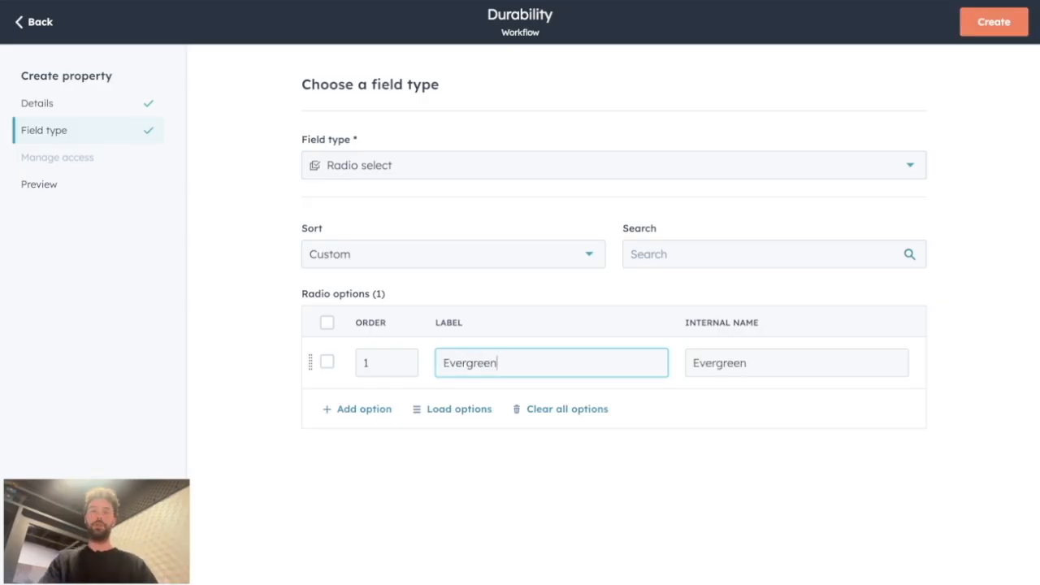
{"action": "key", "text": "Return"}
{"action": "type", "text": "Defined Period"}
{"action": "key", "text": "Return"}
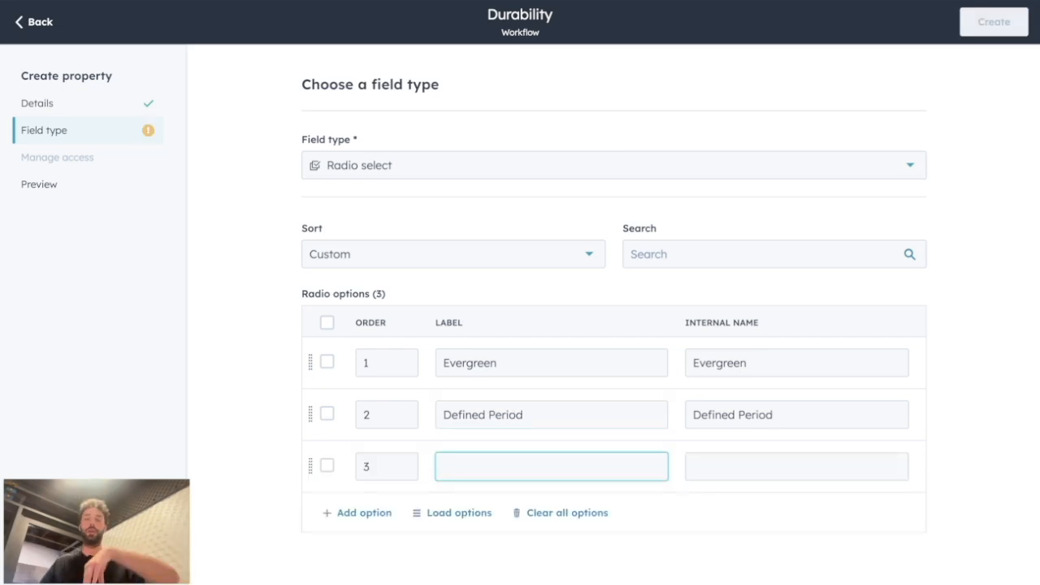
{"action": "type", "text": "One Shot"}
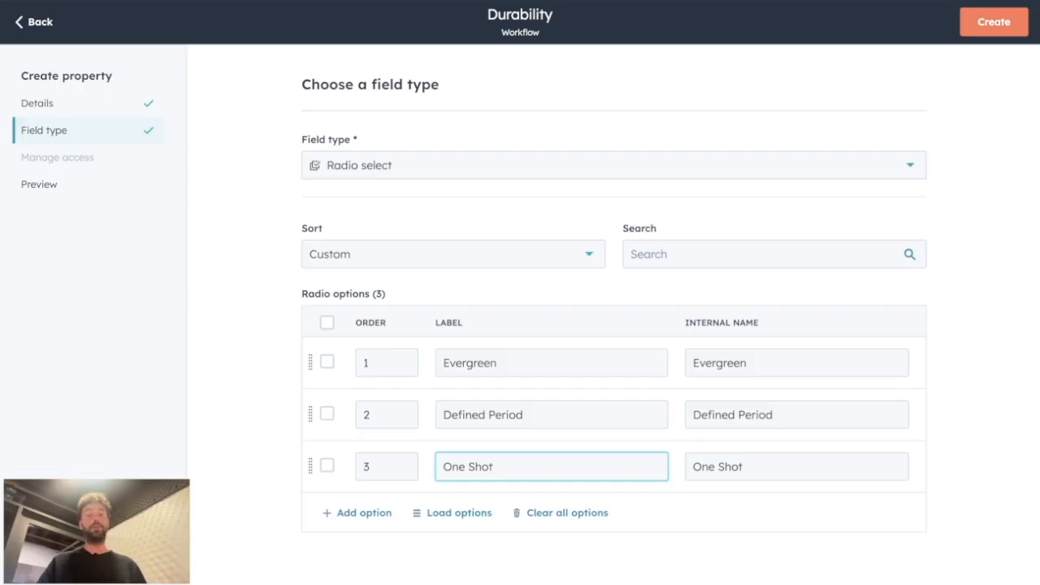
{"action": "left_click", "coordinate": [992, 36]}
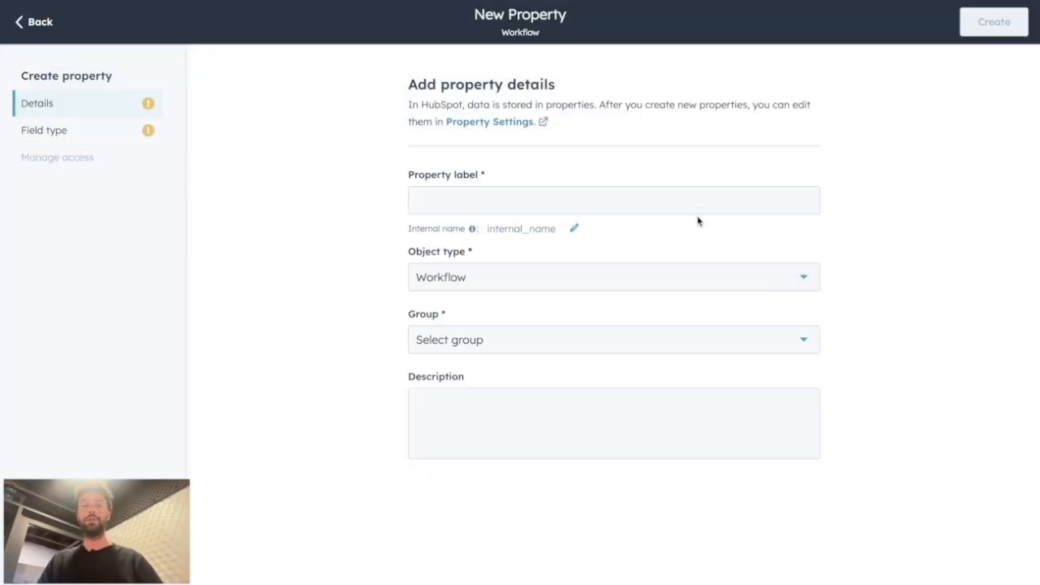
- Label the new workflow property Actions and assign it to the Automation workflow group
{"action": "left_click", "coordinate": [694, 206]}
{"action": "type", "text": "Actionsd"}
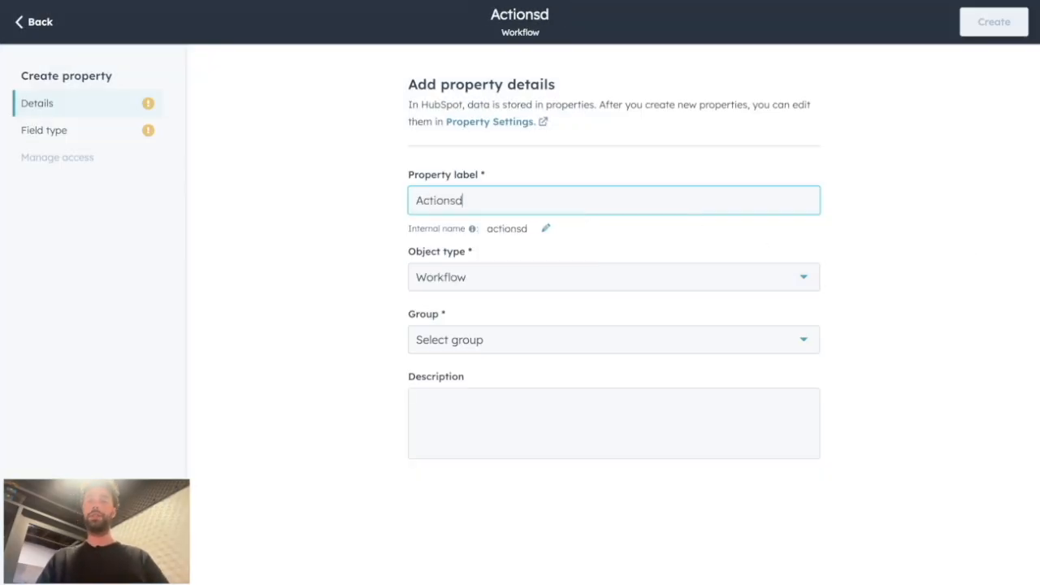
{"action": "key", "text": "BackSpace"}
{"action": "left_click", "coordinate": [493, 345]}
{"action": "left_click", "coordinate": [487, 386]}
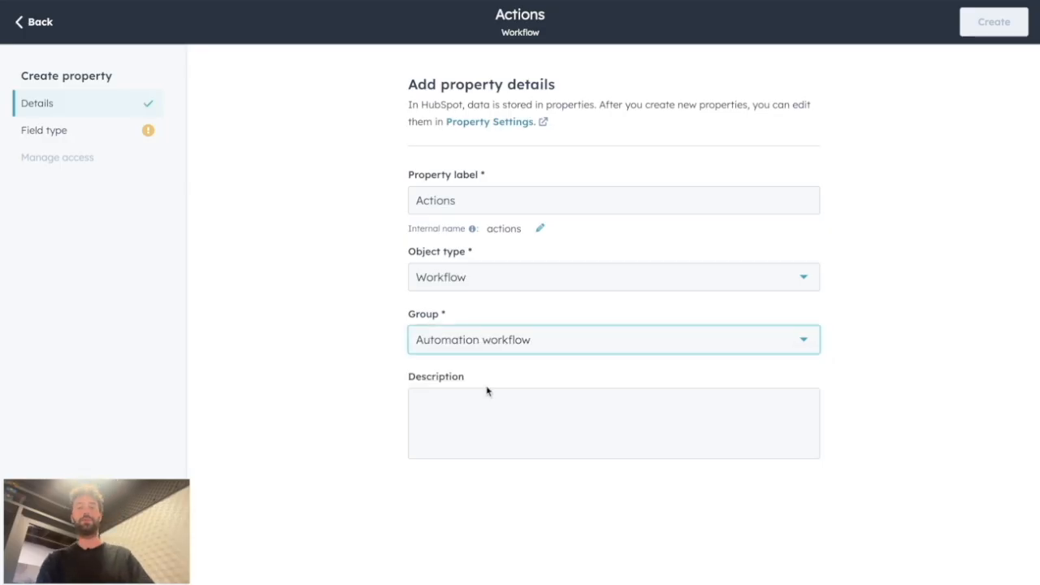
- Set the Actions property's field type to Multiple checkboxes
{"action": "left_click", "coordinate": [80, 139]}
{"action": "left_click", "coordinate": [573, 172]}
{"action": "scroll", "coordinate": [540, 398], "scroll_direction": "down", "scroll_amount": 1}
{"action": "scroll", "coordinate": [540, 398], "scroll_direction": "down", "scroll_amount": 1}
{"action": "left_click", "coordinate": [504, 338]}
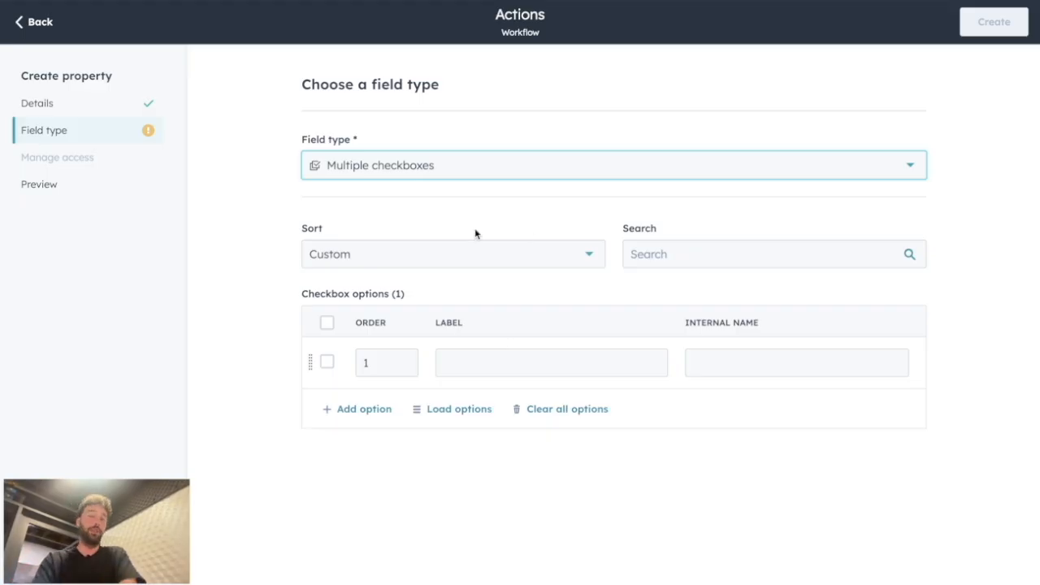
- Enter Sending Communications to Leads and Sending Internal Communications as the first two checkbox options of the Actions property
{"action": "left_click", "coordinate": [471, 368]}
{"action": "type", "text": "Sending "}
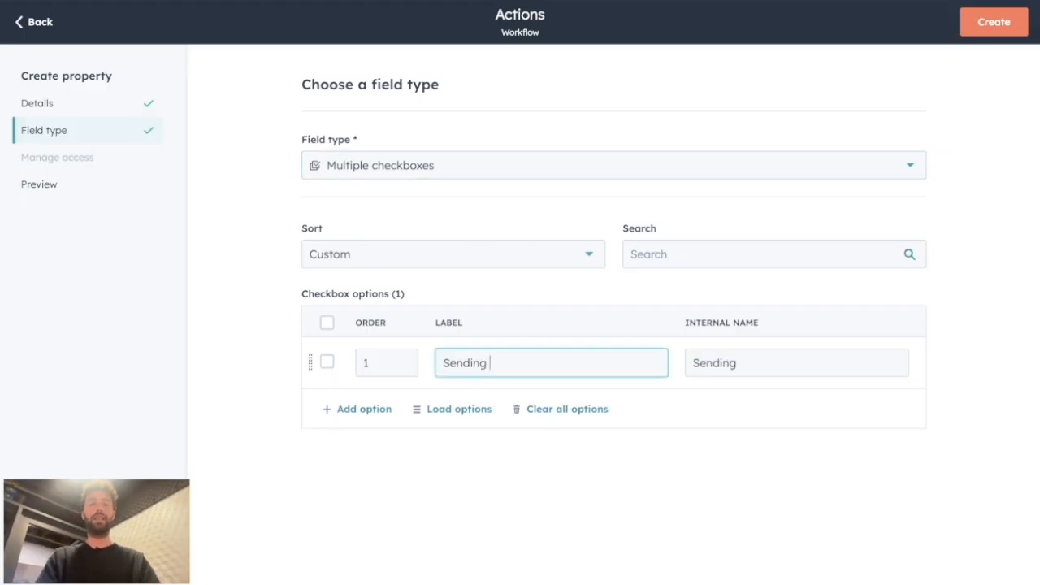
{"action": "type", "text": "Communications to Leads"}
{"action": "key", "text": "Return"}
{"action": "type", "text": "Send"}
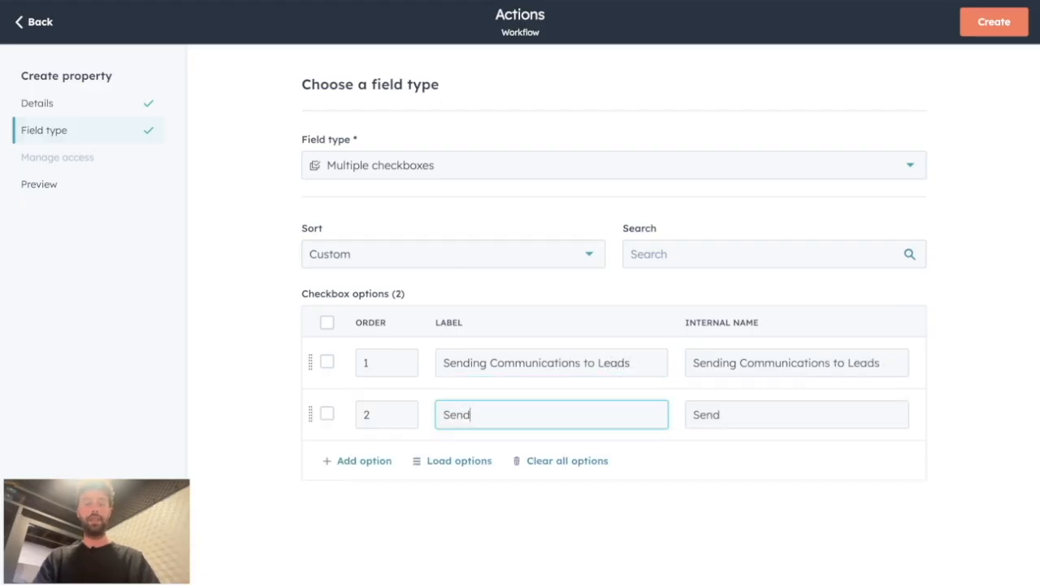
{"action": "type", "text": "ing Internal Communications"}
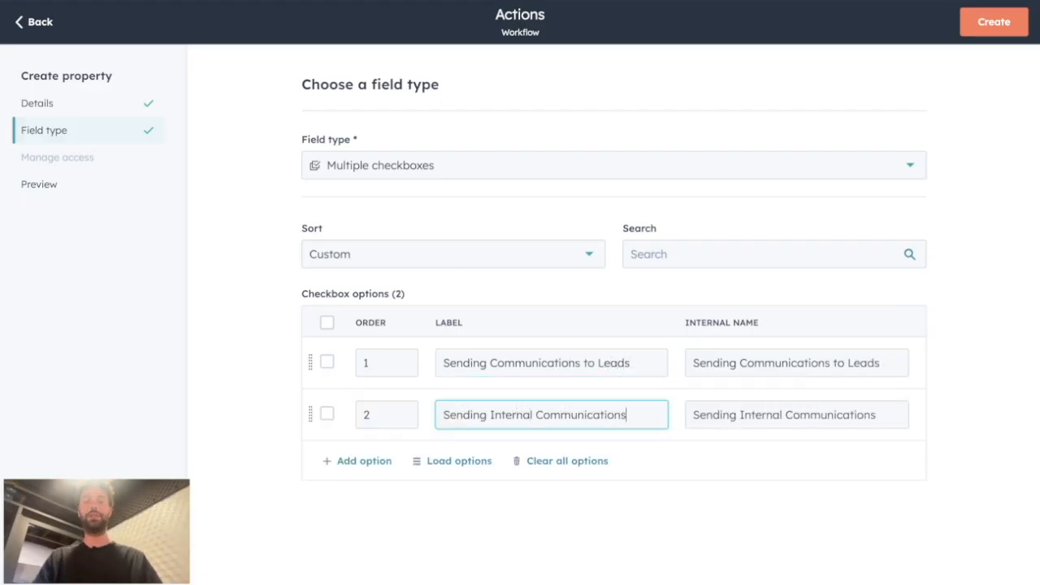
- Add the checkbox options Modifying Properties and Creating Objects to the Actions property
{"action": "key", "text": "Return"}
{"action": "type", "text": "Modif"}
{"action": "type", "text": "ties"}
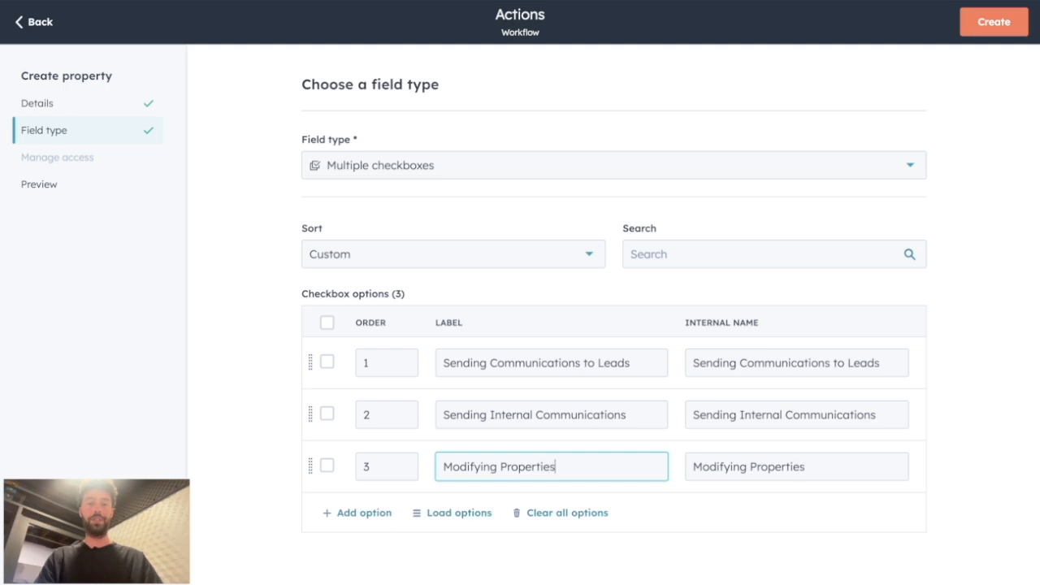
{"action": "key", "text": "Return"}
{"action": "type", "text": "Creating Objects"}
- Add the checkbox options Third Party Tools Integration and Generating New Data, and create the Actions property
{"action": "key", "text": "Return"}
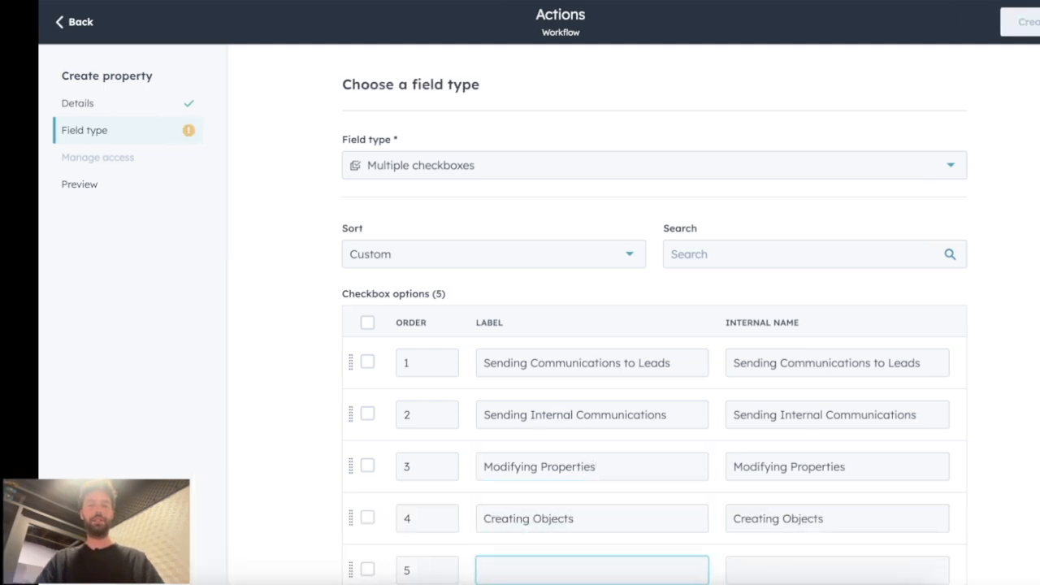
{"action": "type", "text": "Third Party Tools Integration"}
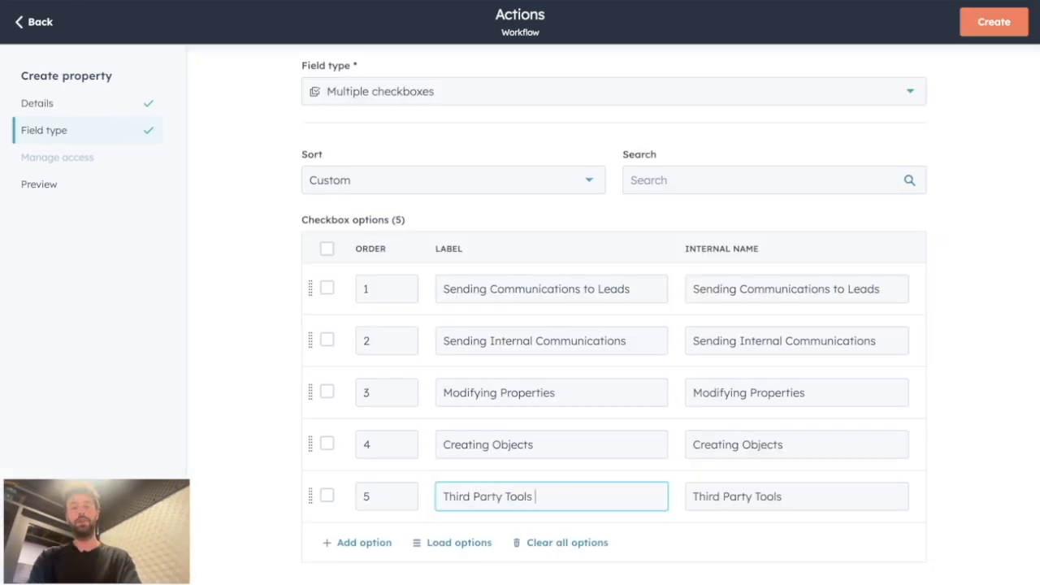
{"action": "key", "text": "Return"}
{"action": "type", "text": "Generating New Data"}
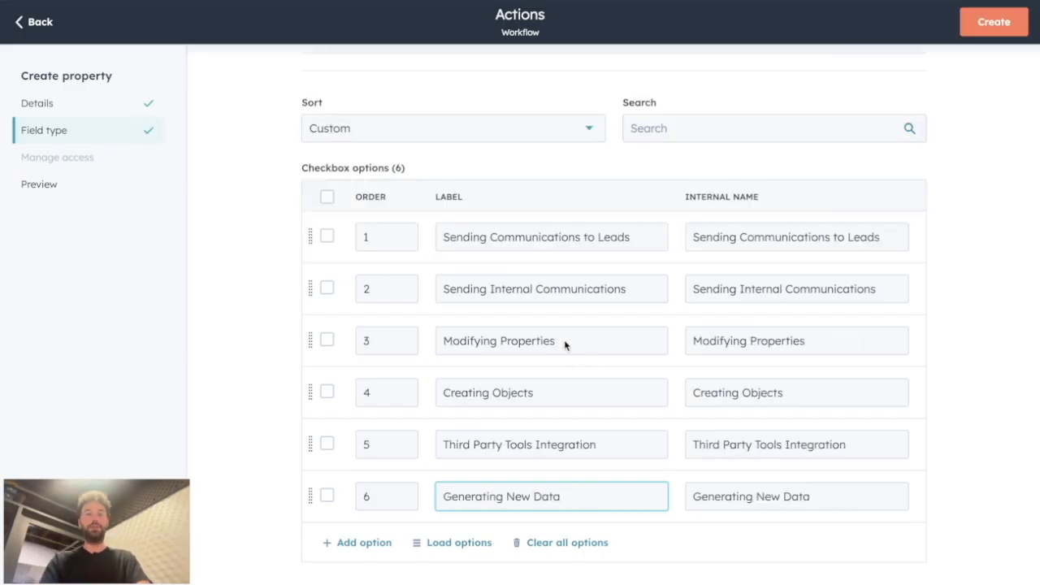
{"action": "left_click", "coordinate": [980, 29]}
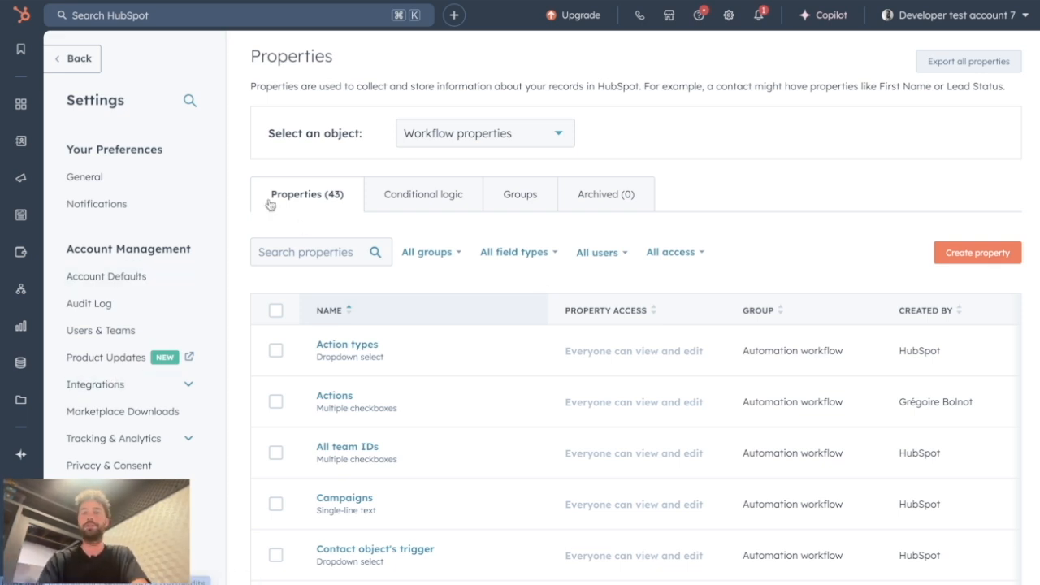
- Open the Create workflow form for customization from the Workflows object settings and display its available properties
{"action": "scroll", "coordinate": [102, 325], "scroll_direction": "down", "scroll_amount": 8}
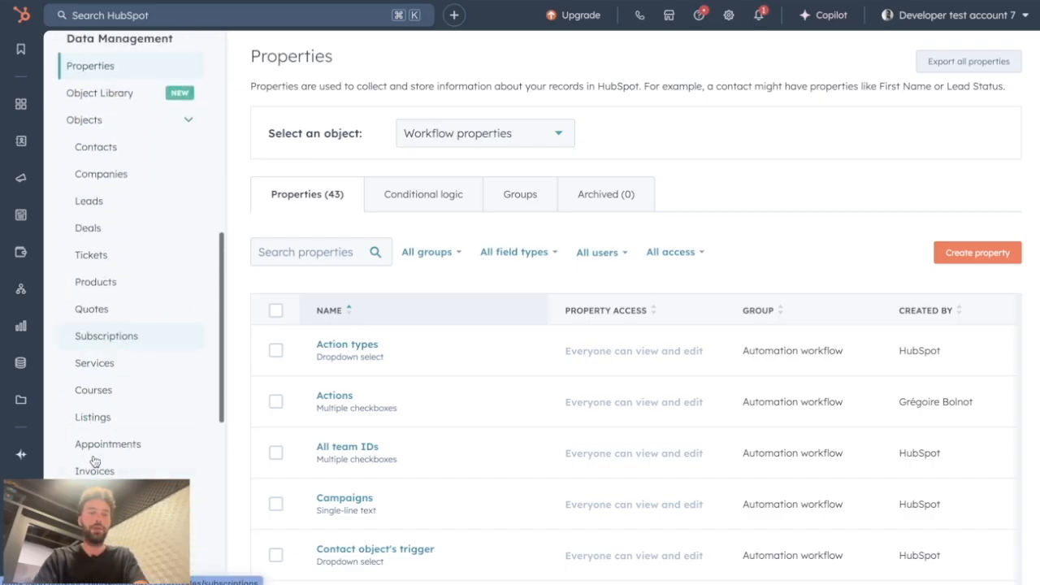
{"action": "scroll", "coordinate": [103, 485], "scroll_direction": "down", "scroll_amount": 1}
{"action": "left_click", "coordinate": [100, 486]}
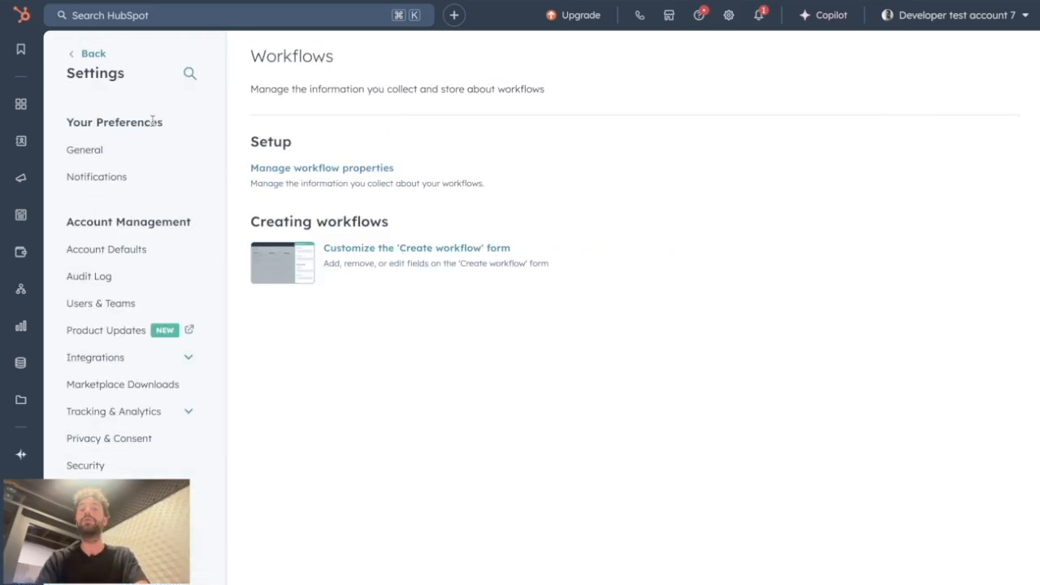
{"action": "left_click", "coordinate": [367, 256]}
{"action": "left_click", "coordinate": [80, 75]}
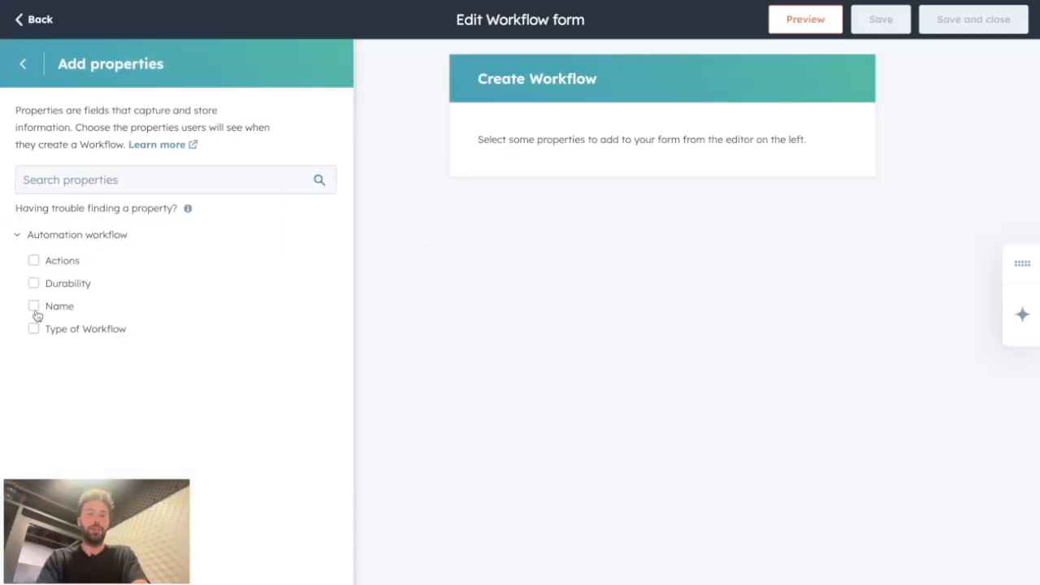
- Add Name, Type of Workflow, Durability and Actions to the Create Workflow form, save it and leave the form editor
{"action": "left_click", "coordinate": [33, 305]}
{"action": "left_click", "coordinate": [33, 329]}
{"action": "left_click", "coordinate": [33, 283]}
{"action": "left_click", "coordinate": [33, 260]}
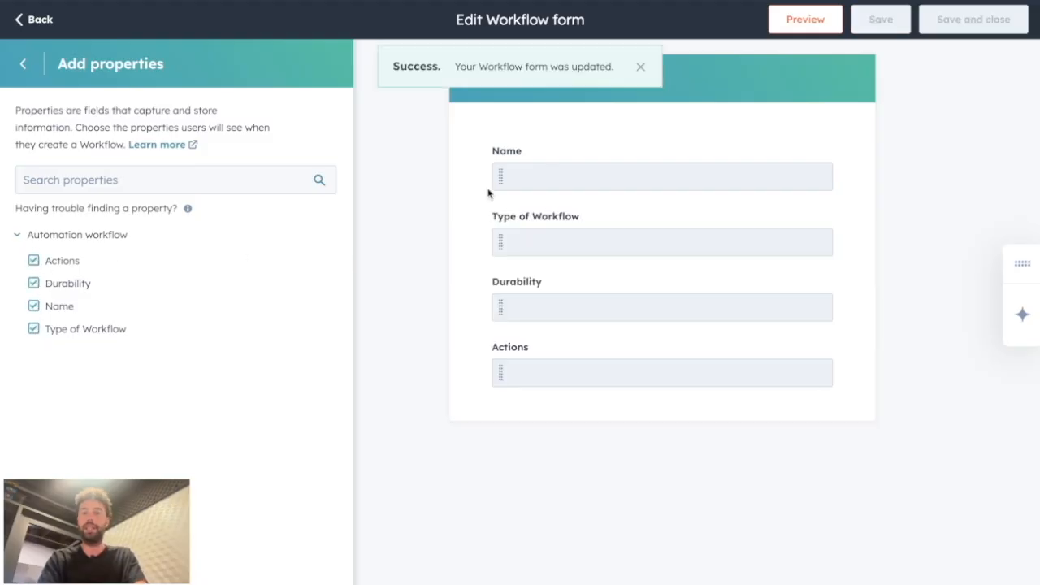
{"action": "left_click", "coordinate": [36, 20]}
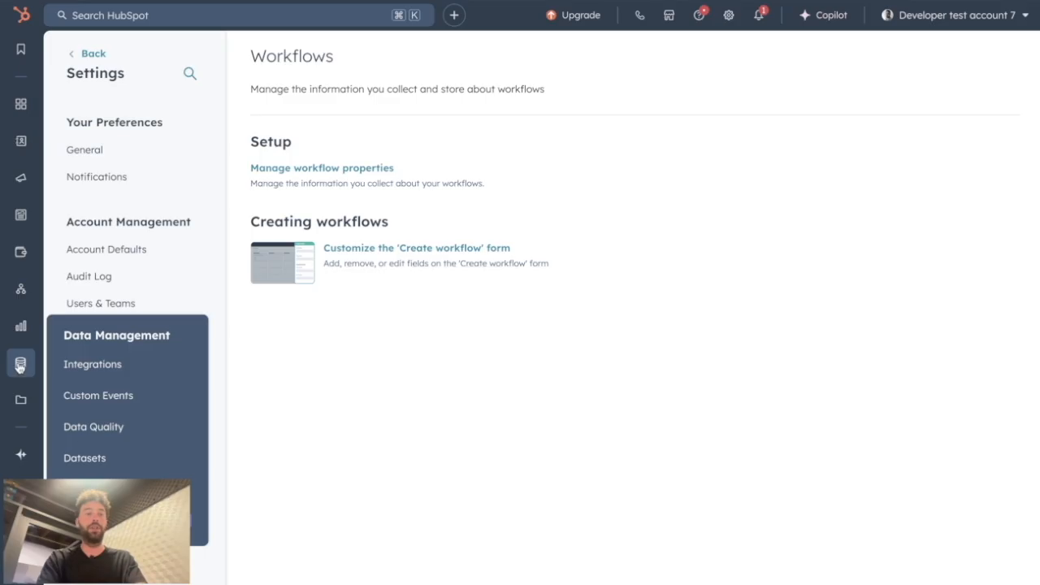
- Go to the Workflows list and start creating a new workflow
{"action": "mouse_move", "coordinate": [20, 288]}
{"action": "left_click", "coordinate": [88, 292]}
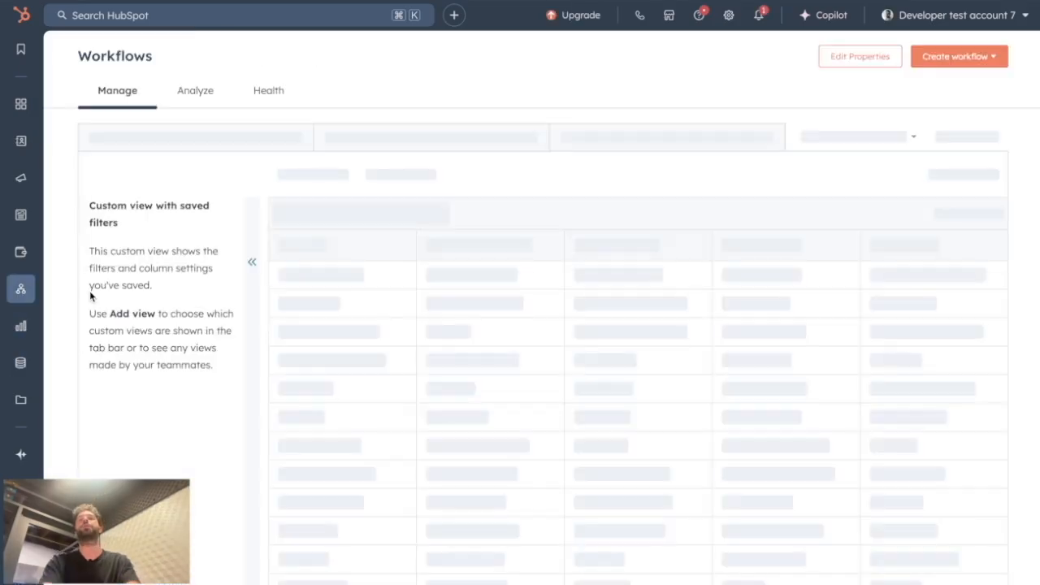
{"action": "left_click", "coordinate": [958, 56]}
{"action": "left_click", "coordinate": [945, 88]}
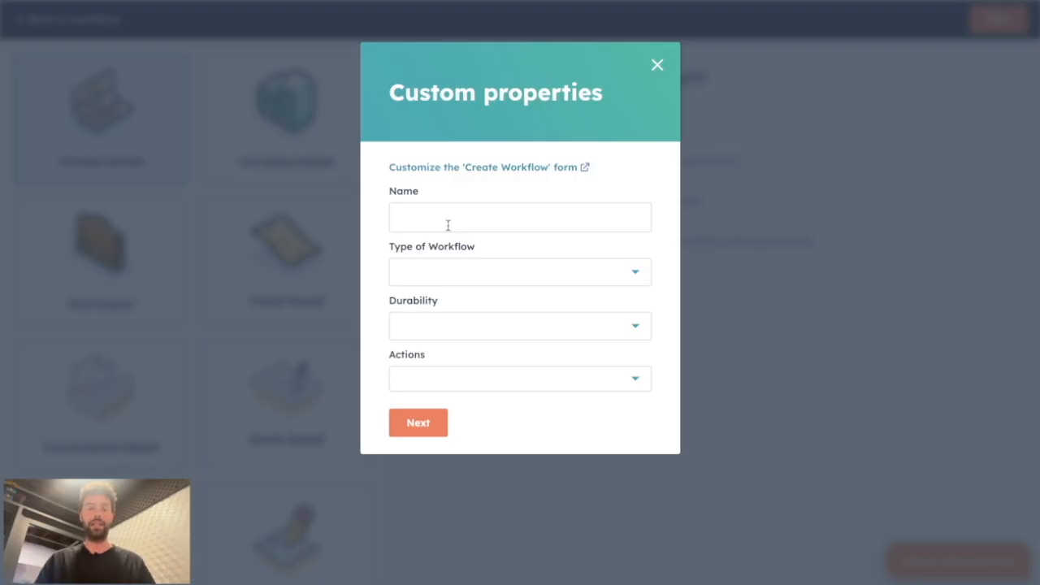
- Name the workflow Ebook First email sending and set its type to Marketing and its durability to Evergreen
{"action": "type", "text": "Ebook First email se"}
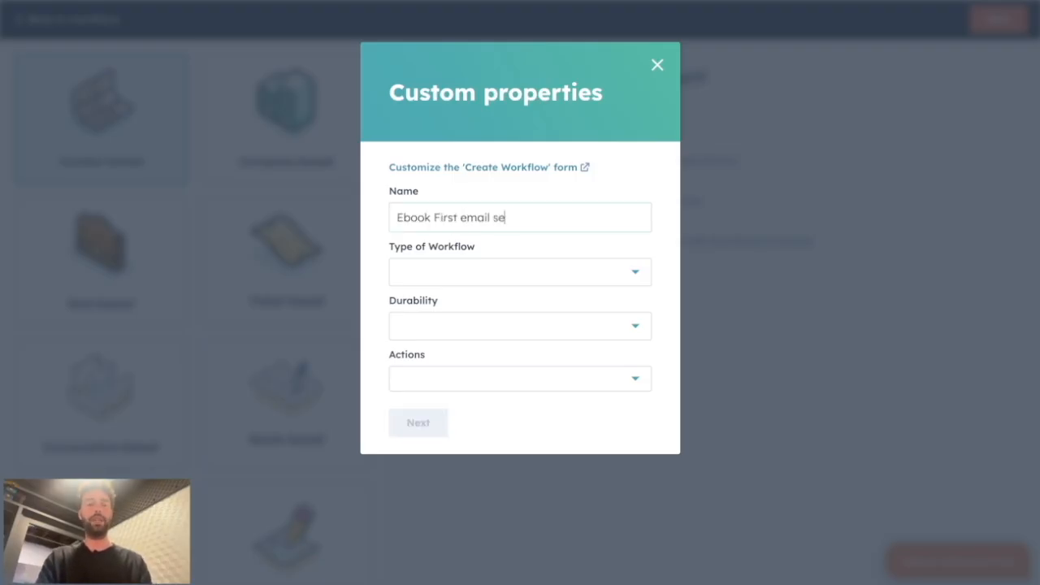
{"action": "type", "text": "nding"}
{"action": "left_click", "coordinate": [464, 276]}
{"action": "left_click", "coordinate": [448, 342]}
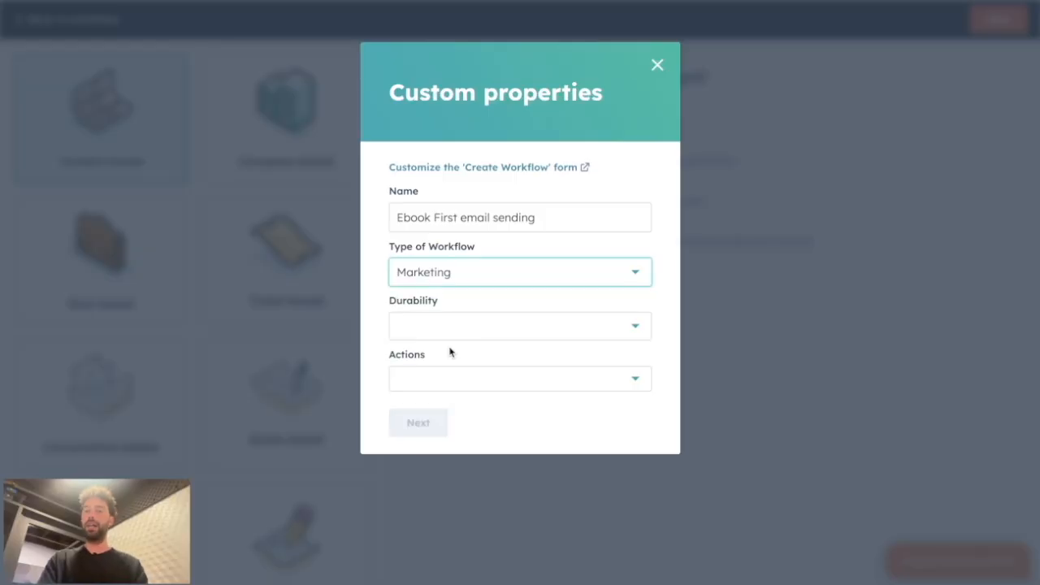
{"action": "left_click", "coordinate": [545, 326]}
{"action": "left_click", "coordinate": [490, 393]}
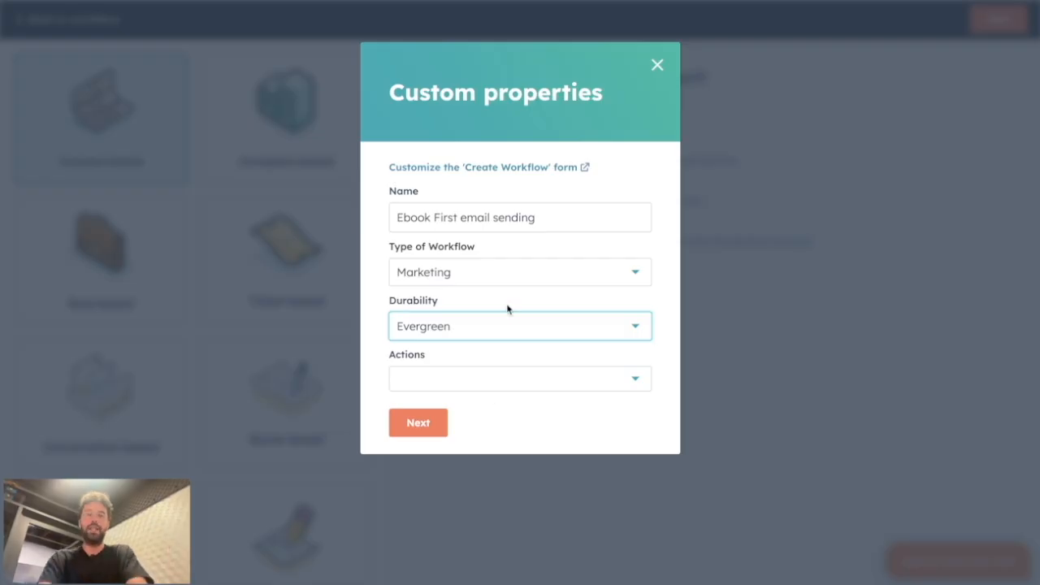
- Assign the actions Sending Communications to Leads, Modifying Properties and Generating New Data, and finish the workflow's creation form, returning to the workflows list
{"action": "left_click", "coordinate": [486, 385]}
{"action": "left_click", "coordinate": [411, 421]}
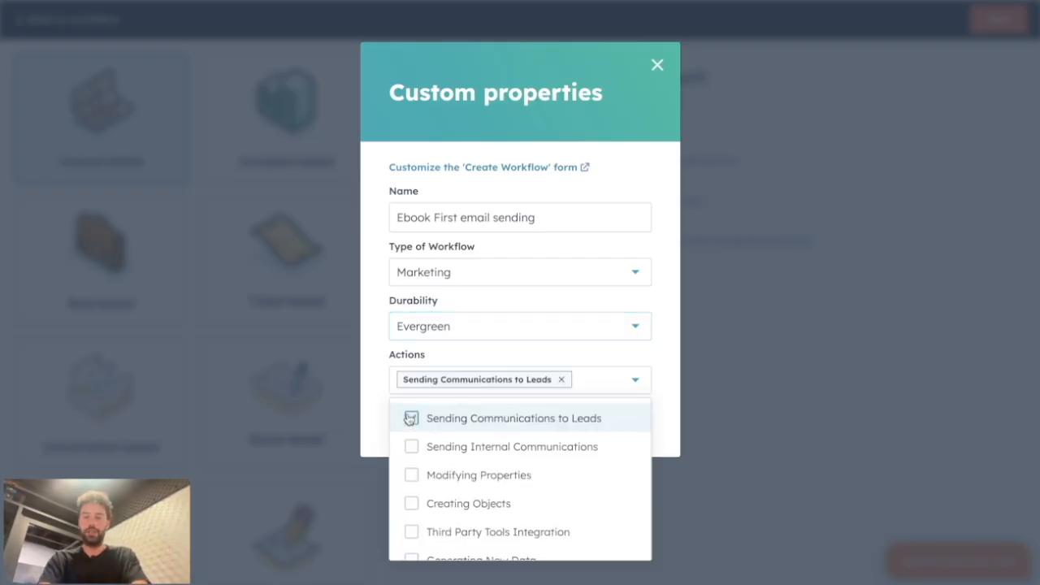
{"action": "left_click", "coordinate": [413, 475]}
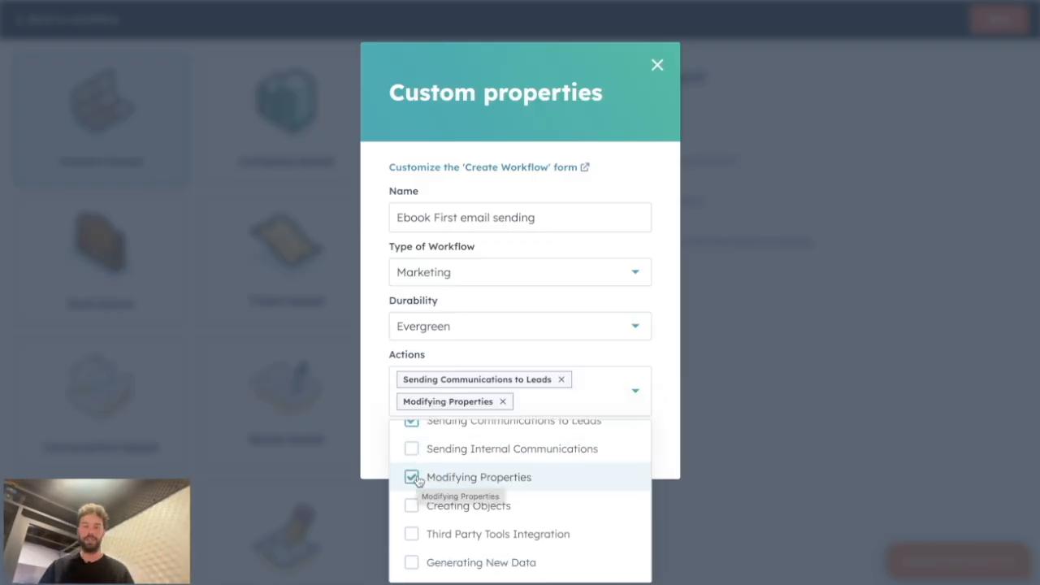
{"action": "left_click", "coordinate": [444, 562]}
{"action": "left_click", "coordinate": [518, 482]}
{"action": "left_click", "coordinate": [419, 471]}
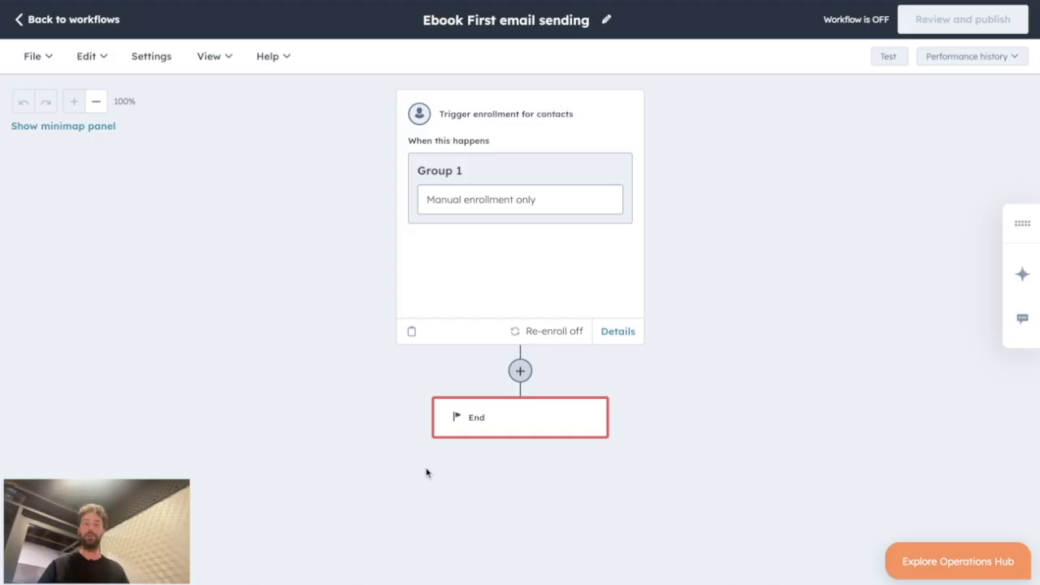
{"action": "left_click", "coordinate": [73, 21]}
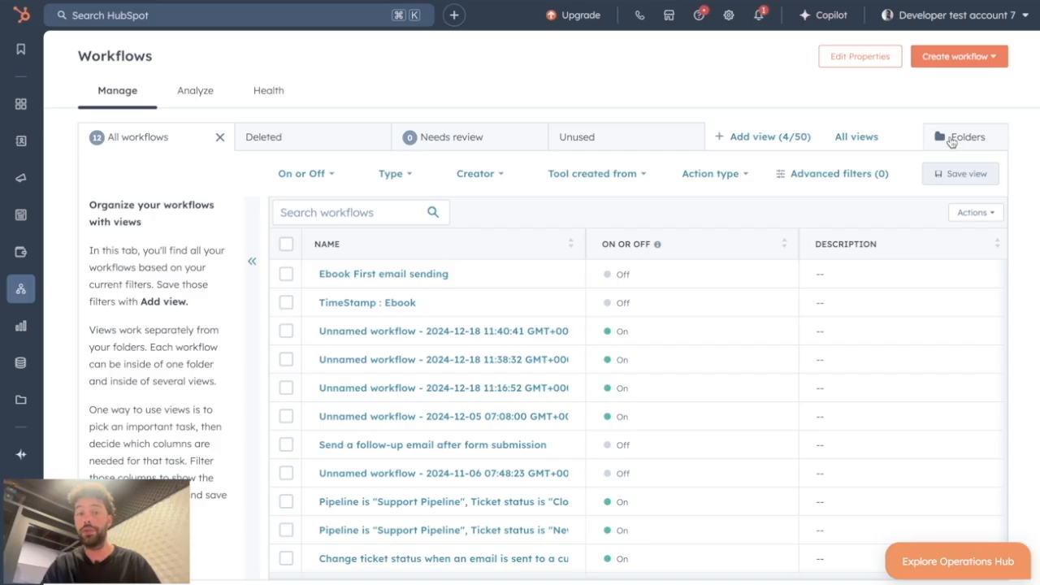
- Filter the workflows list by Actions is any of Sending Communications to Leads
{"action": "left_click", "coordinate": [834, 175]}
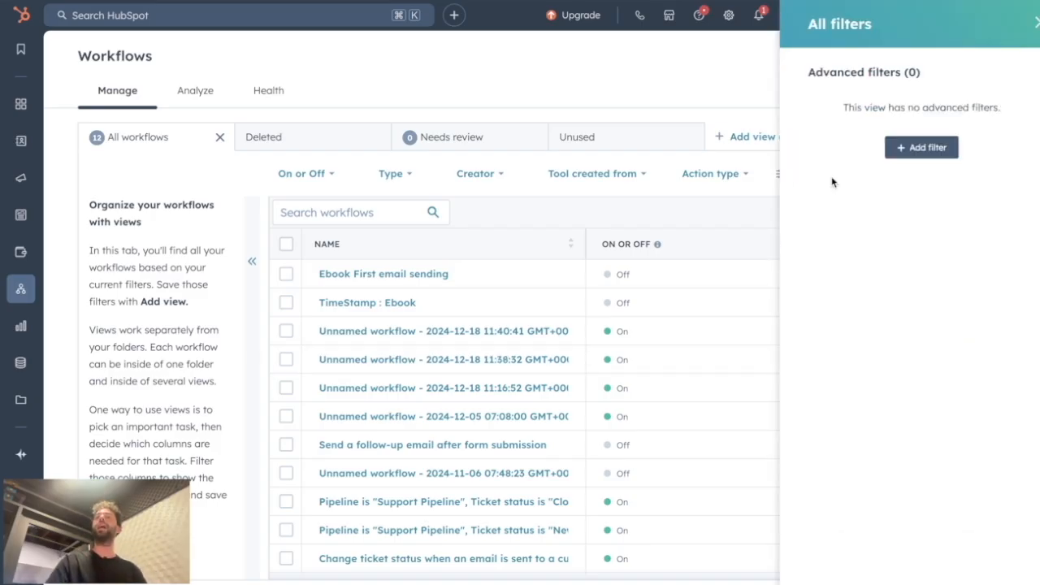
{"action": "left_click", "coordinate": [902, 149]}
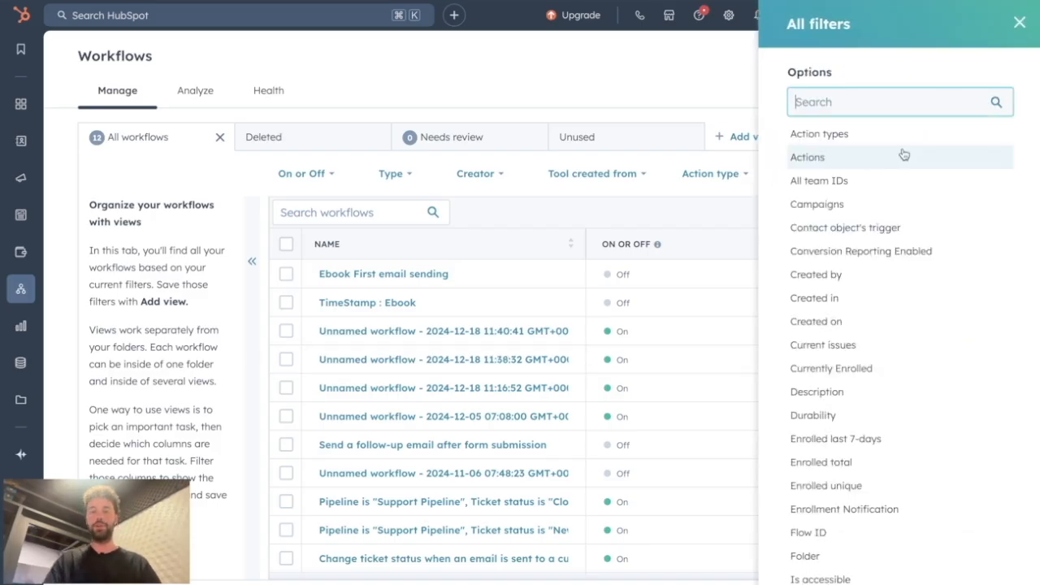
{"action": "left_click", "coordinate": [904, 156]}
{"action": "left_click", "coordinate": [830, 145]}
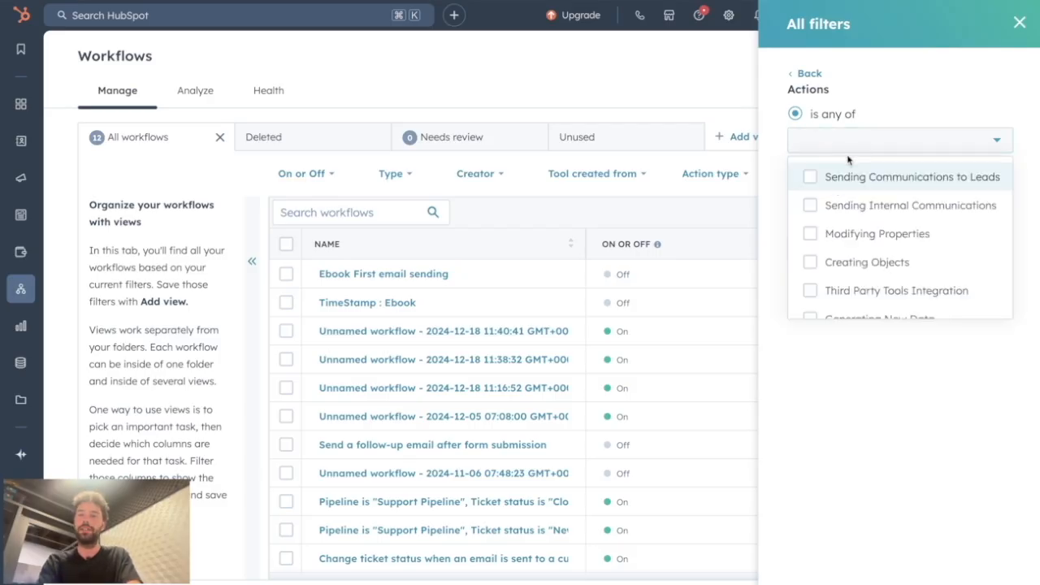
{"action": "left_click", "coordinate": [810, 178]}
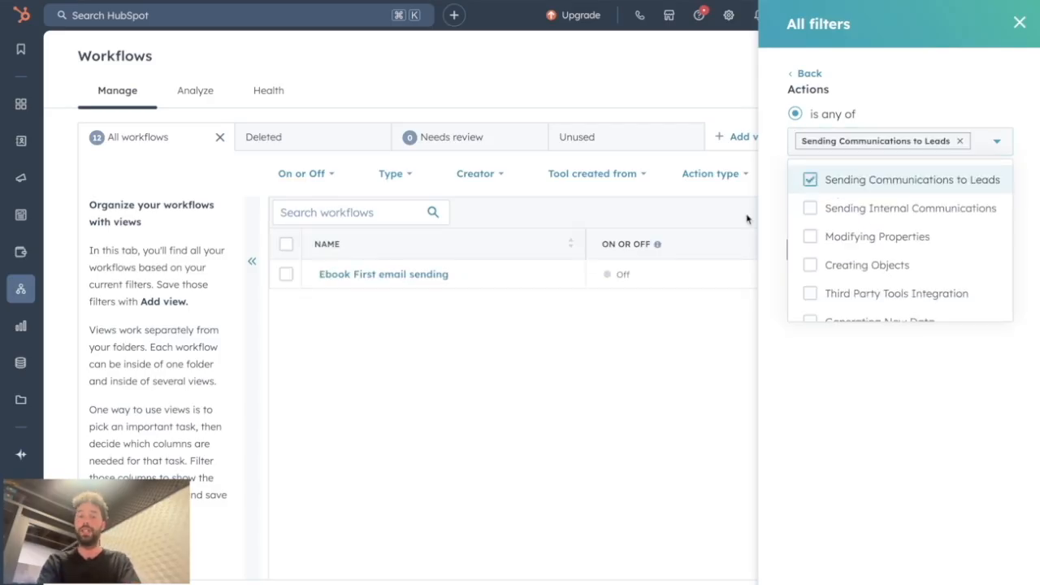
- Replace the Actions filter with Durability is any of One Shot and close the filter settings
{"action": "left_click", "coordinate": [801, 74]}
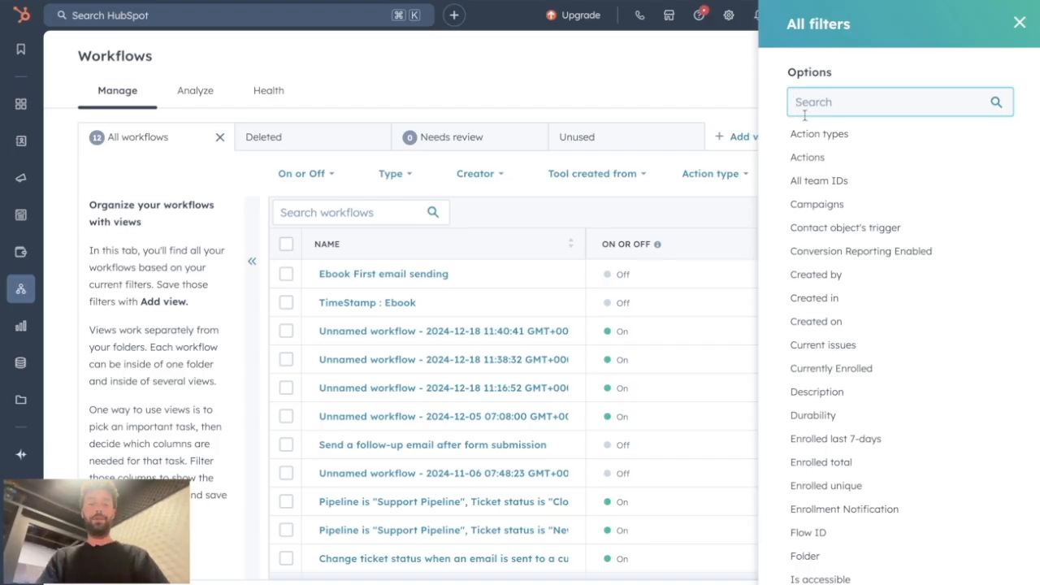
{"action": "left_click", "coordinate": [839, 141]}
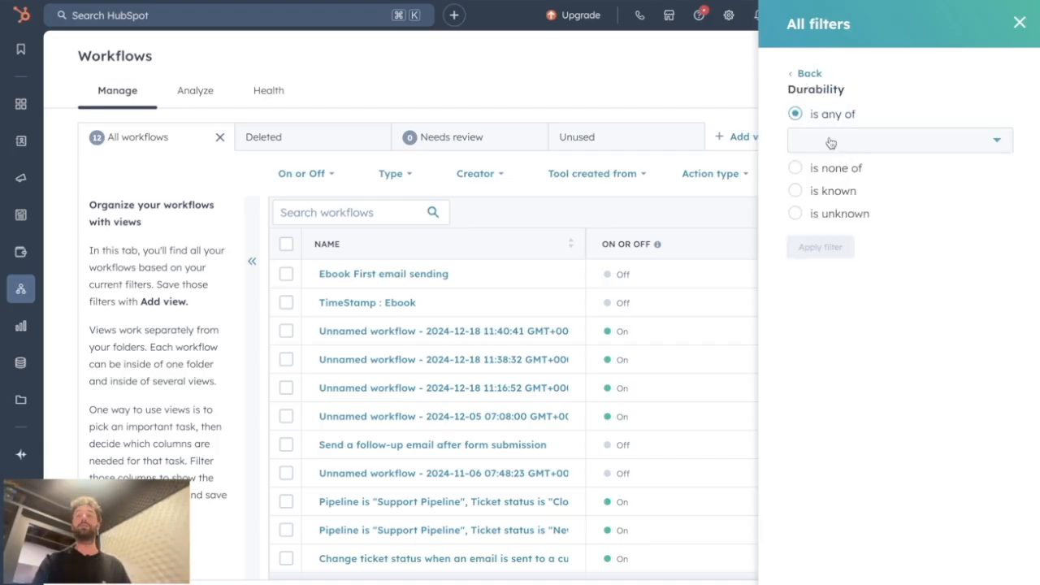
{"action": "left_click", "coordinate": [830, 143]}
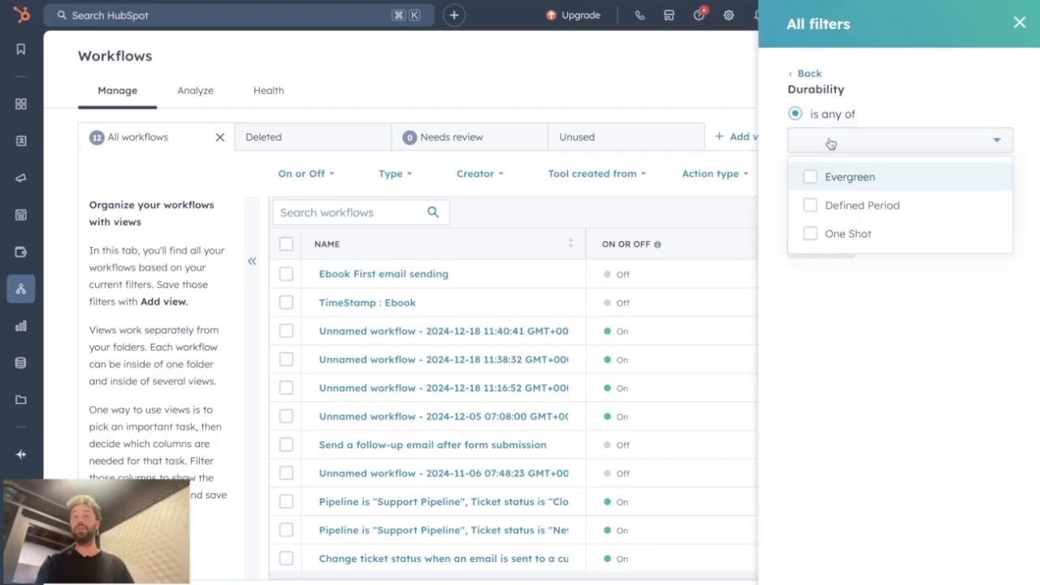
{"action": "left_click", "coordinate": [829, 235]}
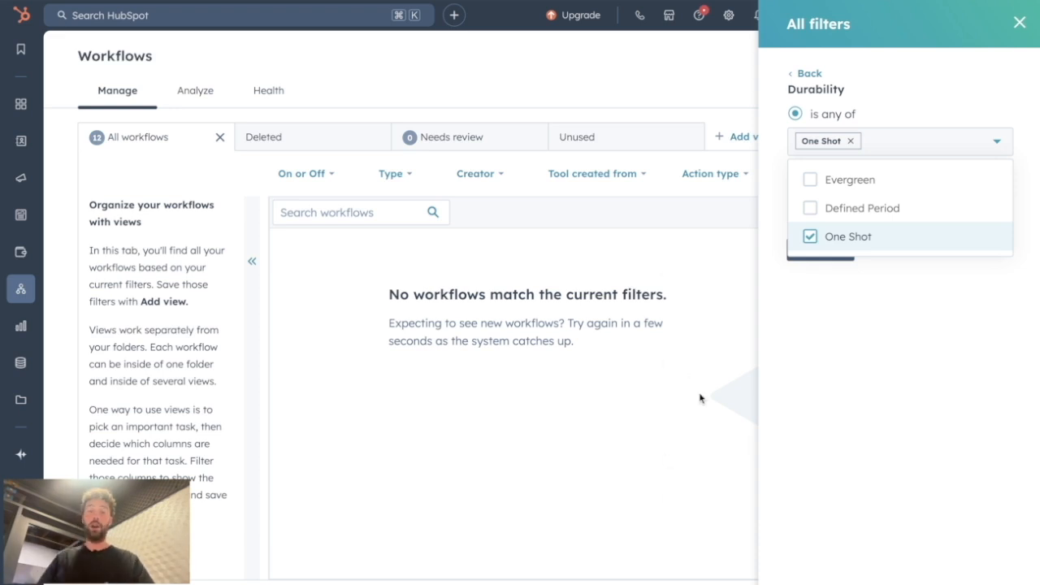
{"action": "left_click", "coordinate": [961, 346]}
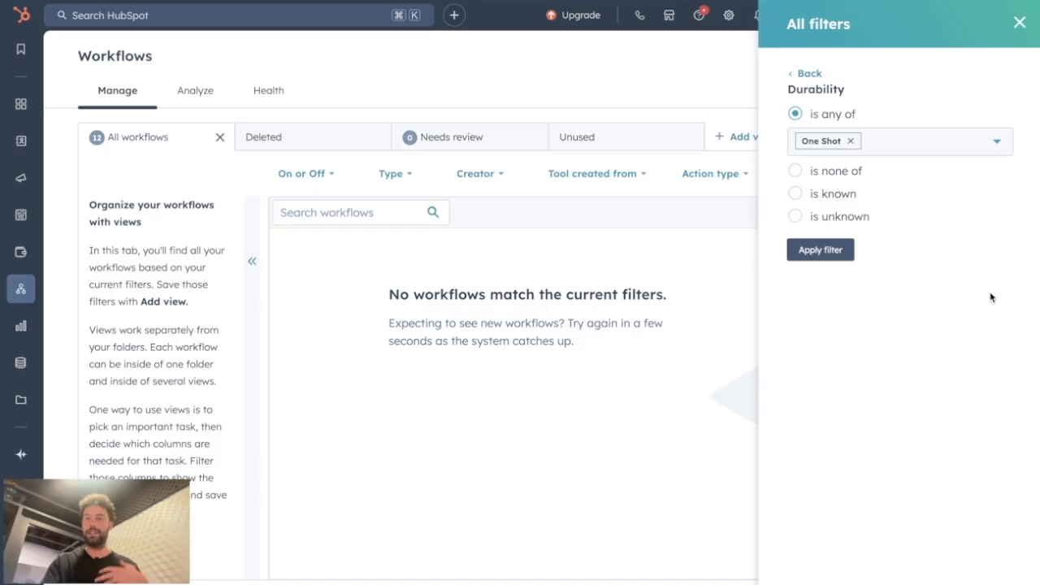
{"action": "left_click", "coordinate": [1019, 22]}
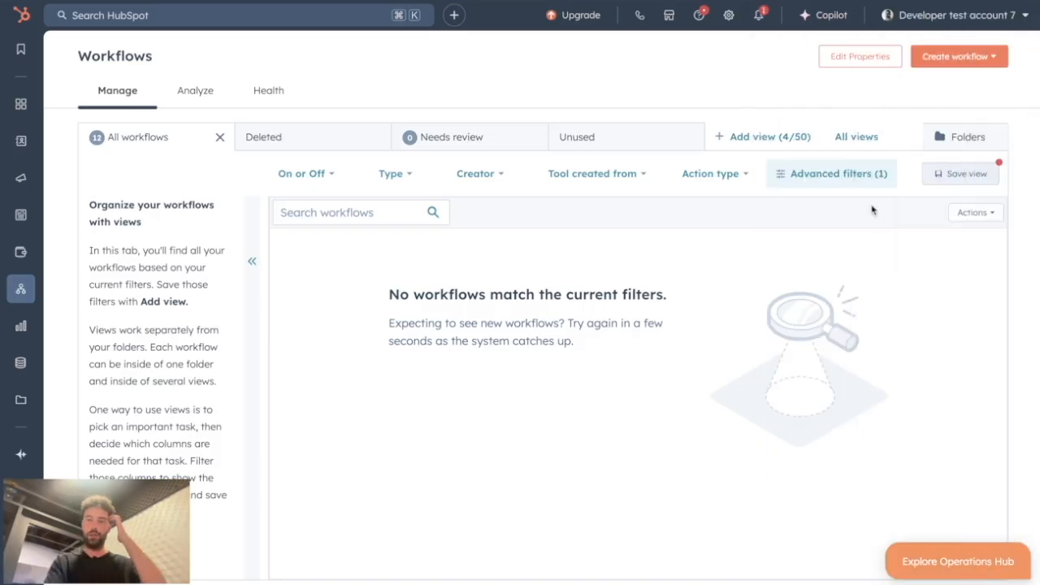